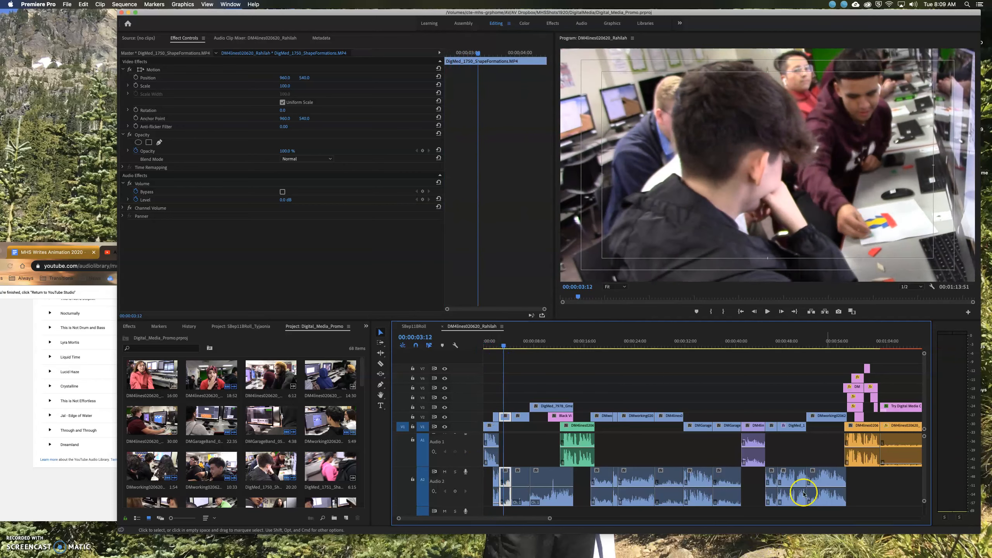
Step: Play the sequence from the start, toggling the mute on Audio 2 to compare the sound with and without that track
click(445, 471)
drag(504, 345, 461, 349)
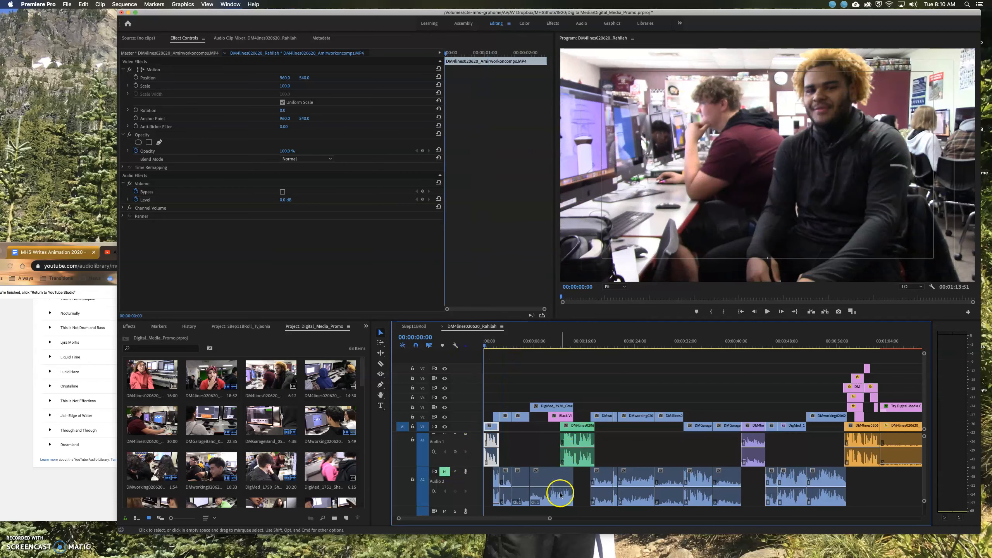
click(445, 476)
key(space)
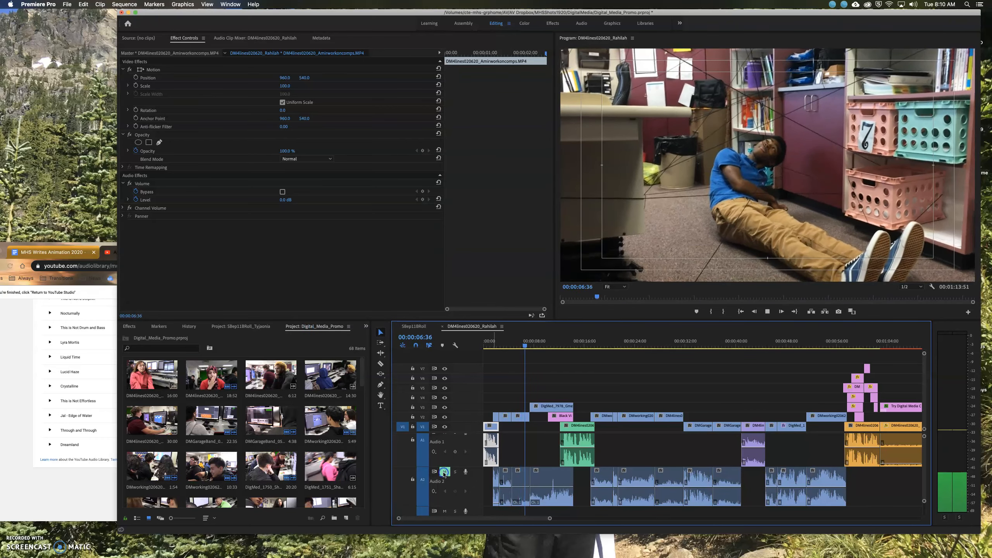
click(445, 472)
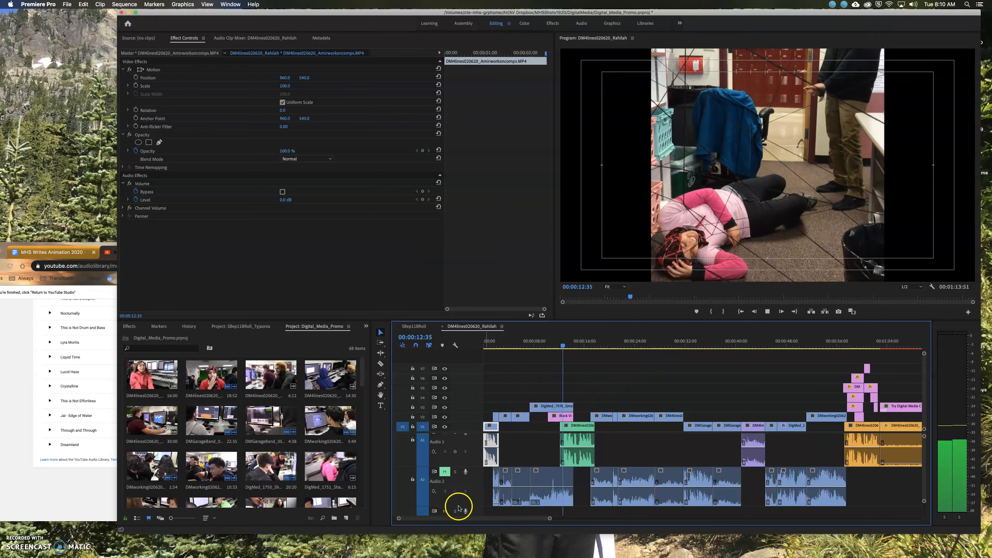
click(445, 472)
click(655, 403)
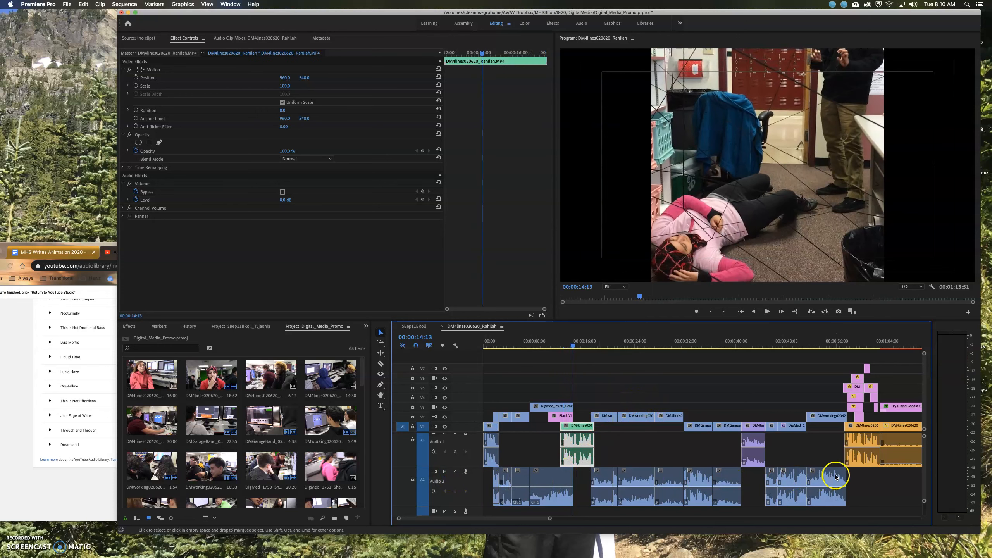
Step: Play the first seconds of the sequence and check the opening clip's loudness on the audio meters
drag(550, 518, 625, 520)
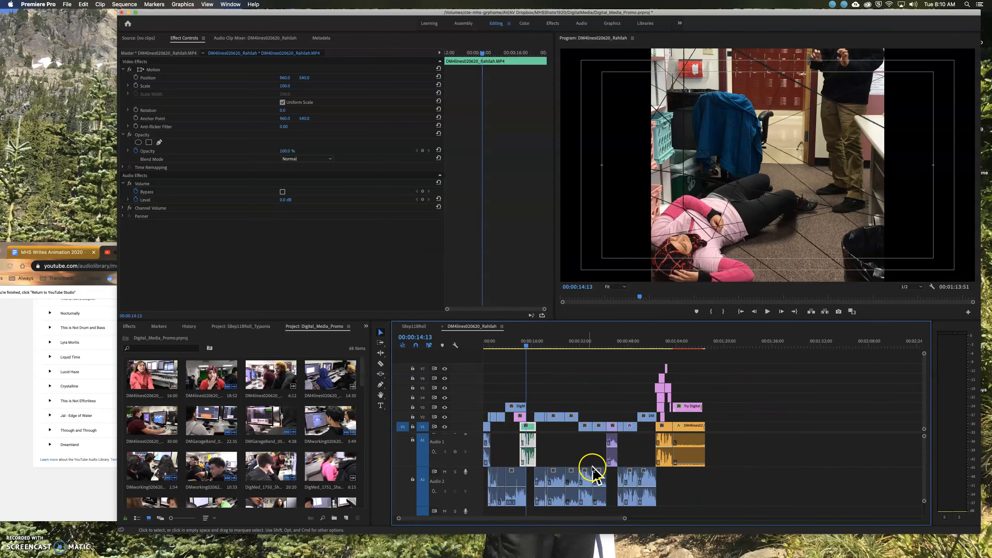
drag(529, 347, 478, 351)
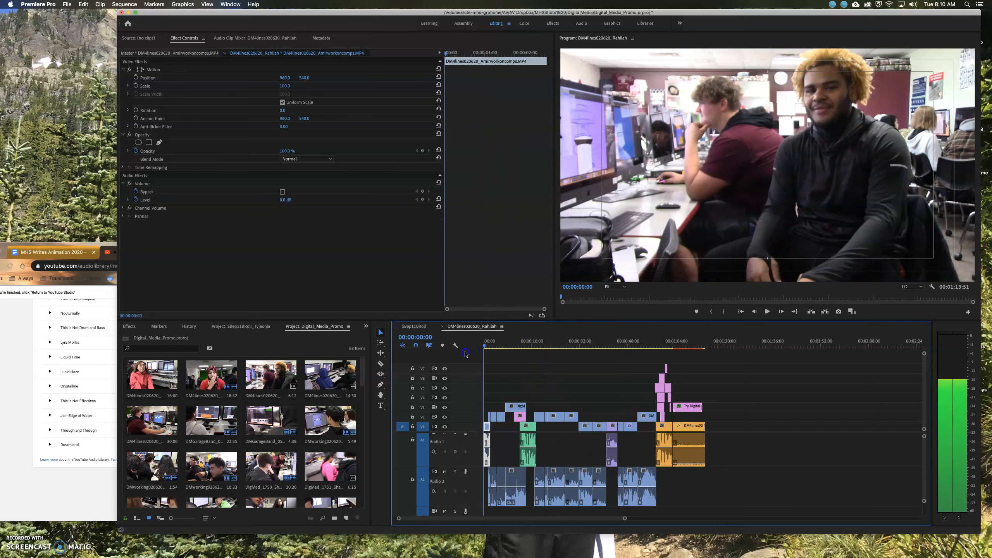
drag(624, 519, 547, 520)
click(520, 416)
key(space)
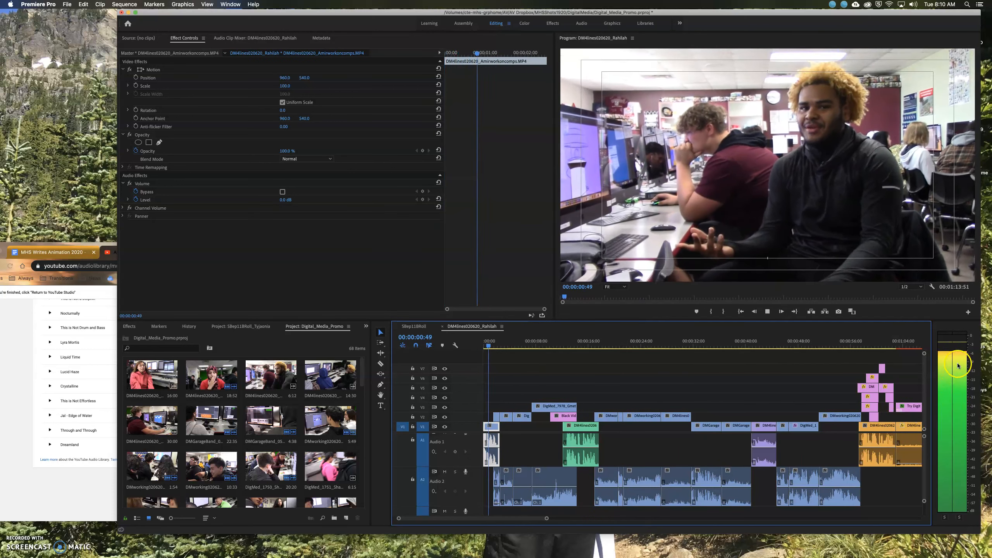
key(space)
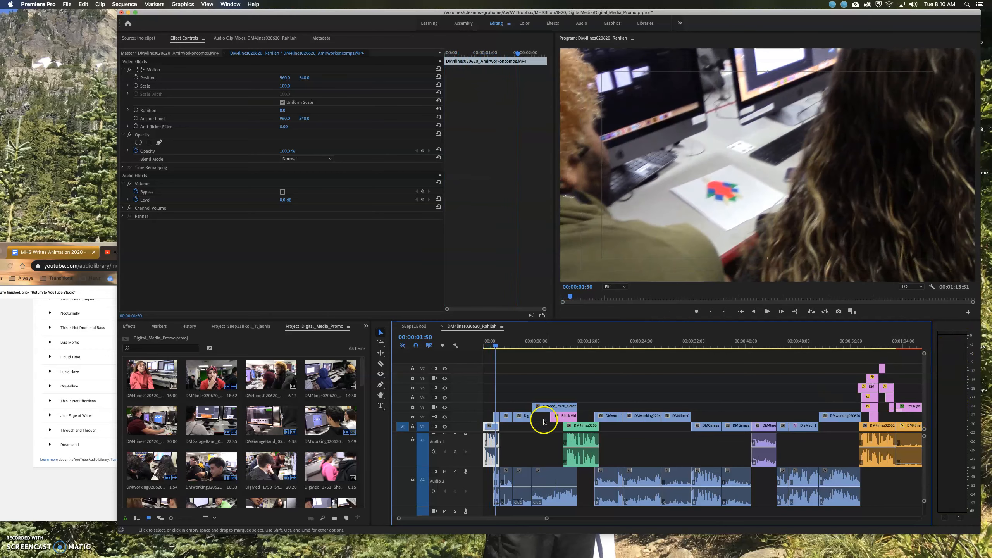
Step: Listen to the green interview clip on Audio 1 and lower its volume level to -1.3 dB
drag(580, 349, 569, 344)
key(space)
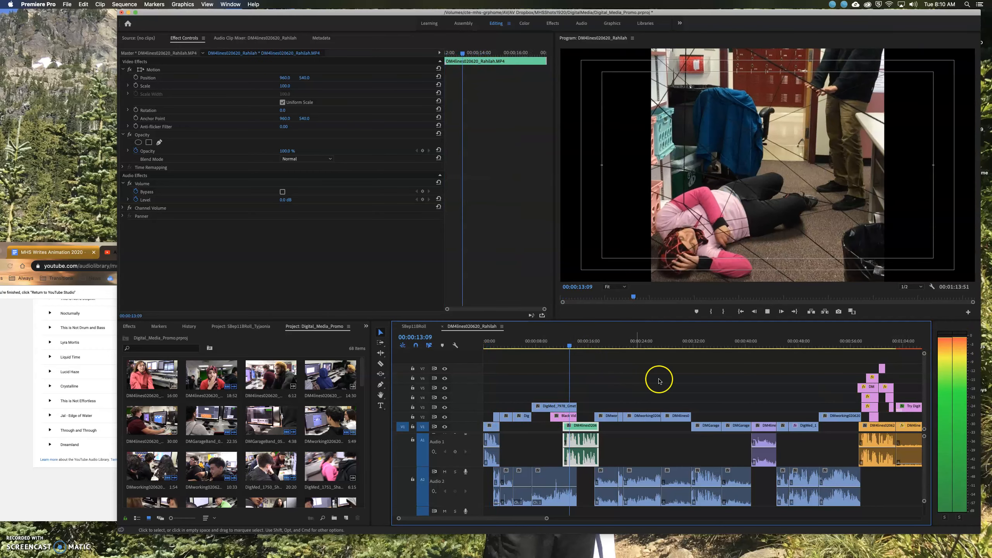
key(space)
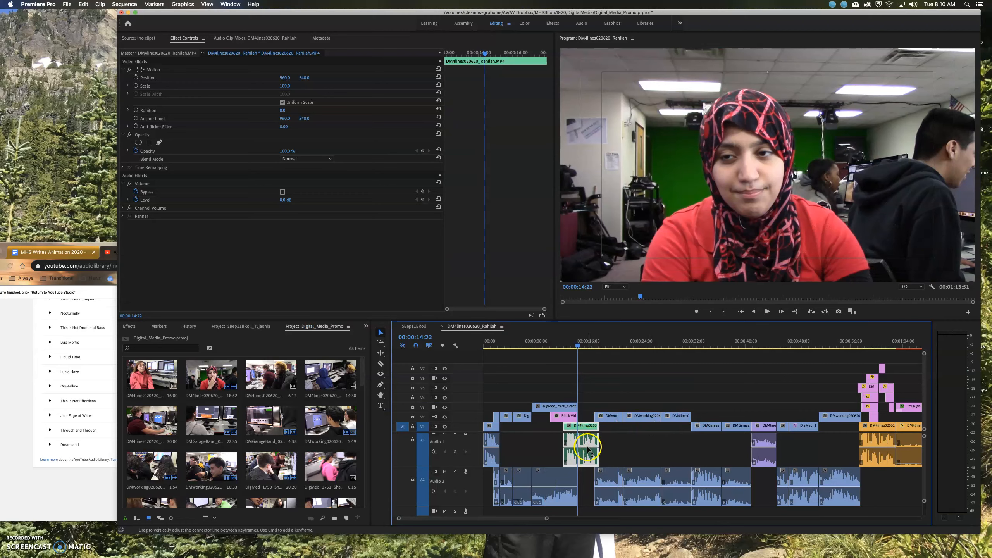
drag(589, 451, 589, 451)
key(space)
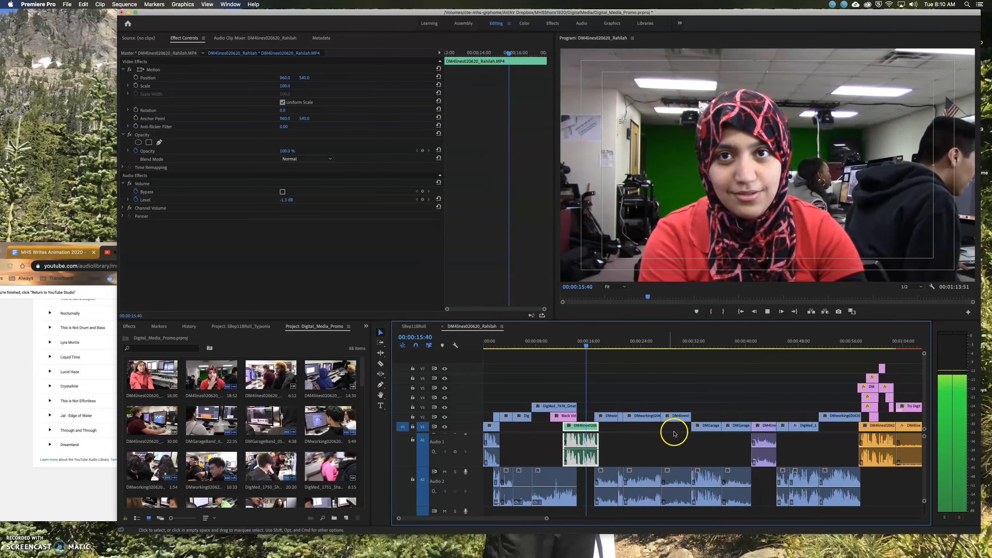
key(space)
Step: Listen to the purple interview clip on Audio 1 and raise its volume level to 2.2 dB
click(755, 342)
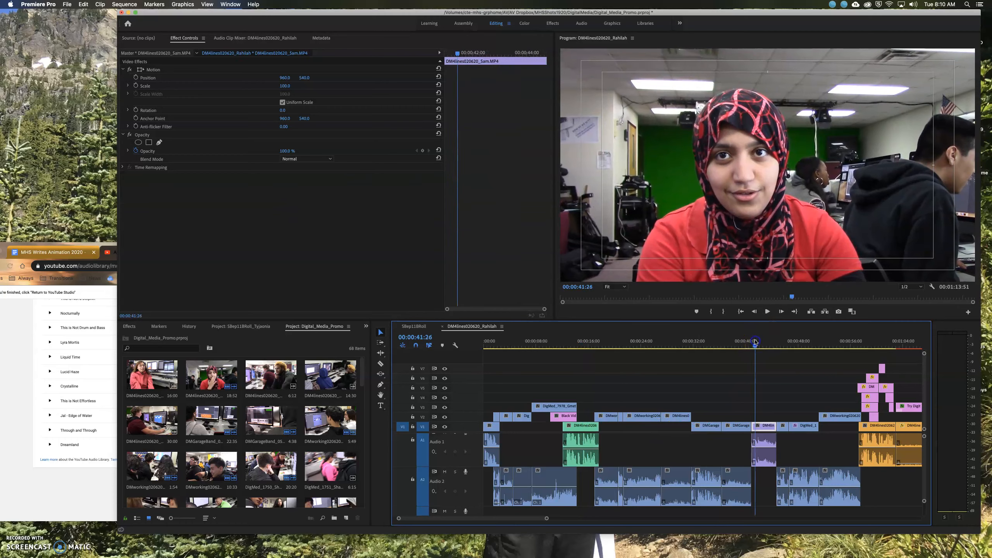
key(space)
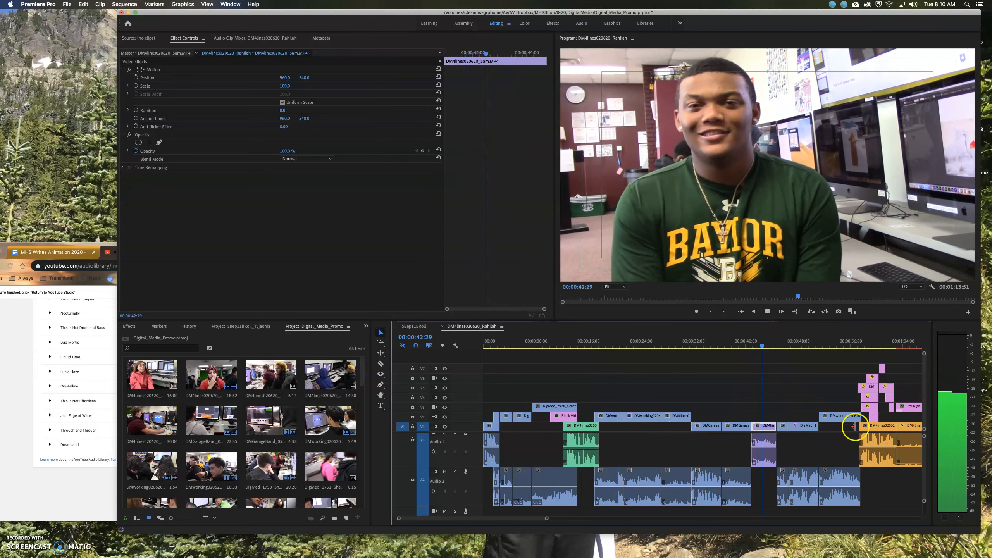
key(space)
drag(764, 448, 766, 448)
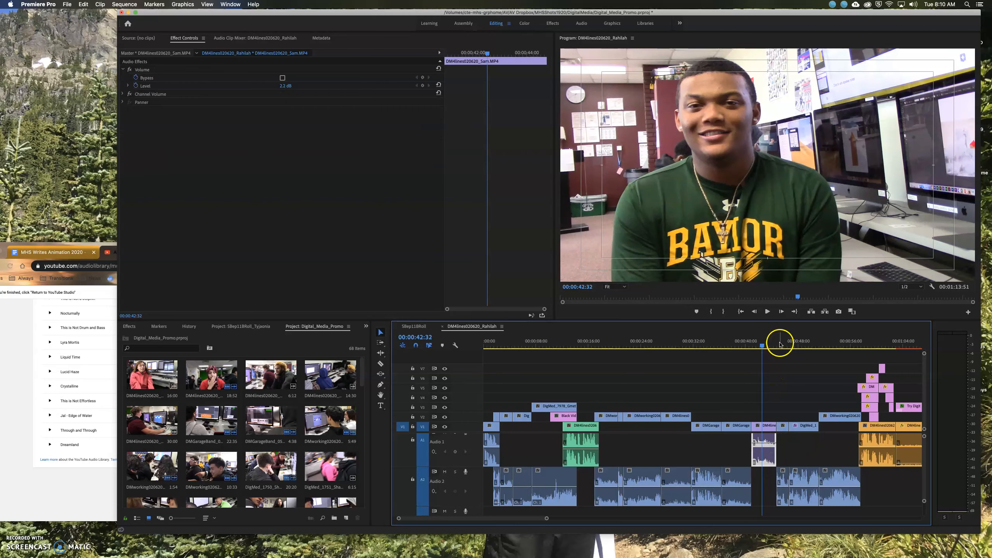
Step: Play the Audio 2 b-roll from 00:00:18:12, through clip DMworking020620_0527, to check its loudness
drag(760, 346, 607, 347)
click(606, 416)
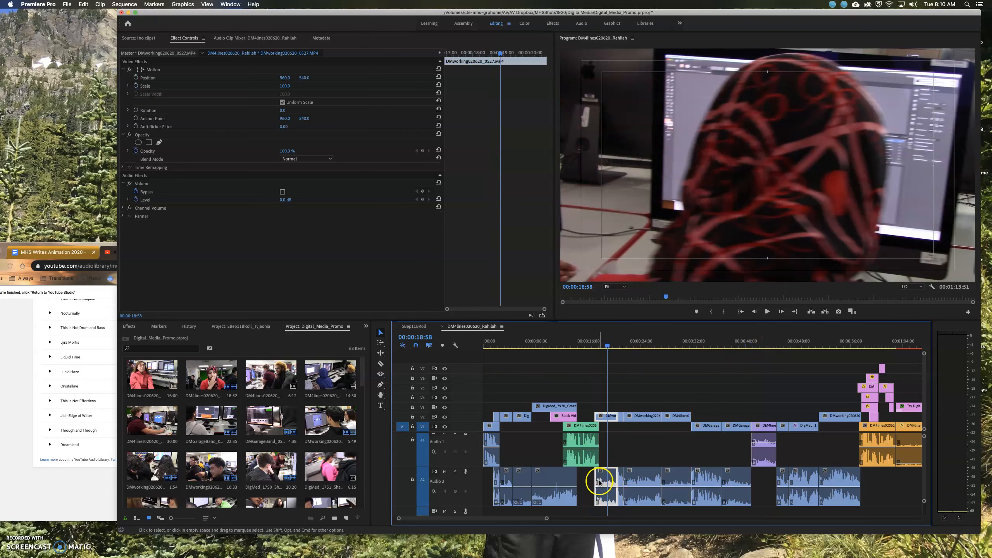
drag(607, 344, 603, 347)
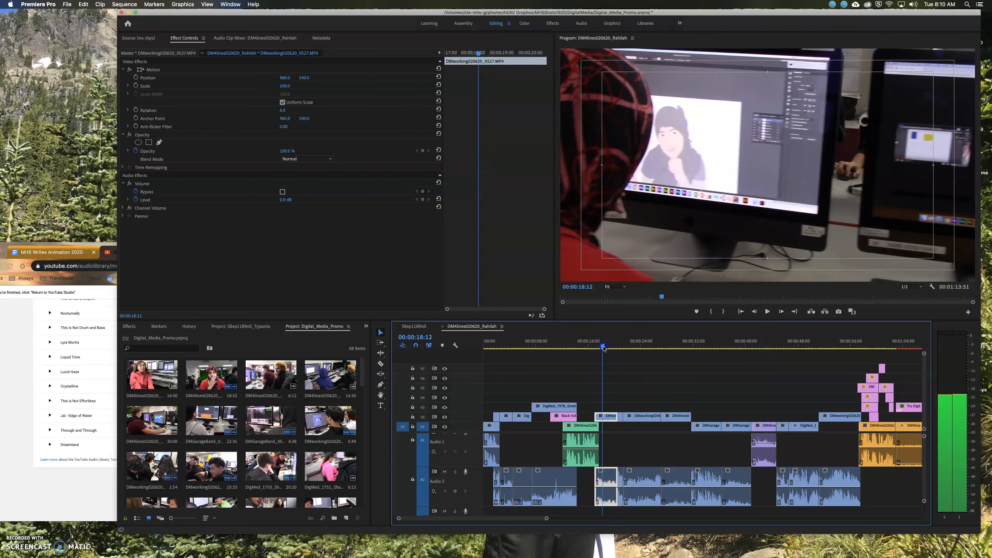
key(space)
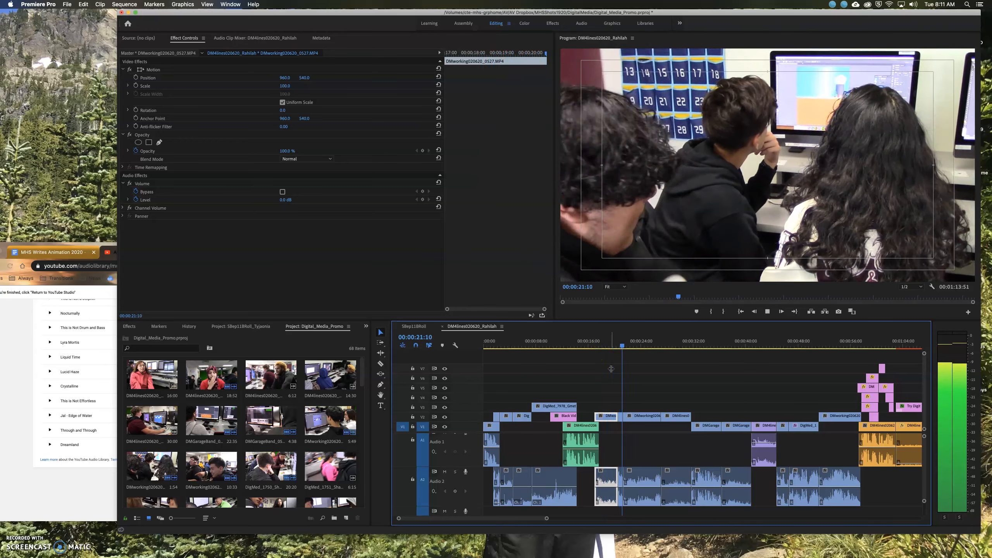
key(space)
Step: Add volume keyframes to the DMworking020620_0520 clip on Audio 2 at 00:00:20:40 and 00:00:21:15
drag(546, 519, 479, 521)
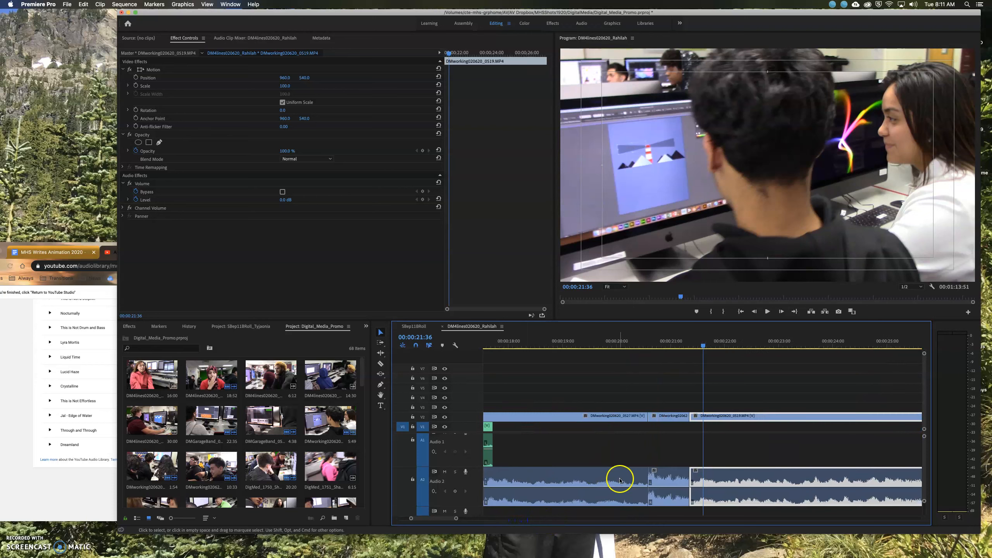
click(667, 479)
drag(706, 346, 652, 356)
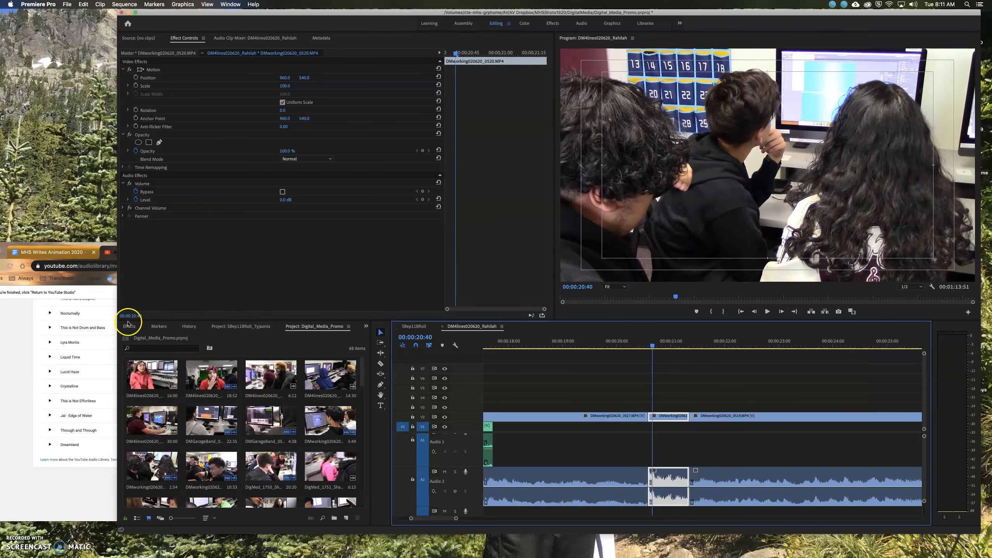
click(455, 492)
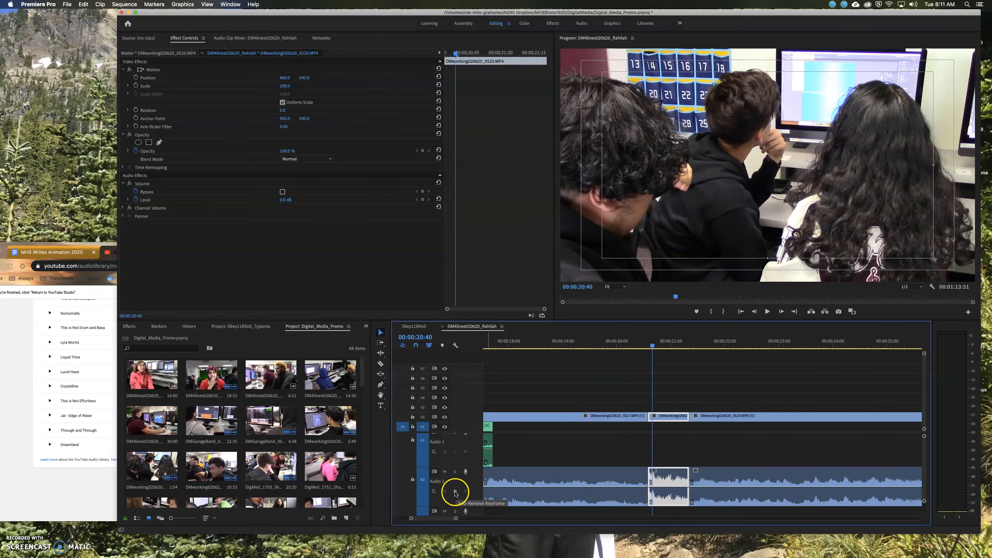
drag(655, 348, 684, 352)
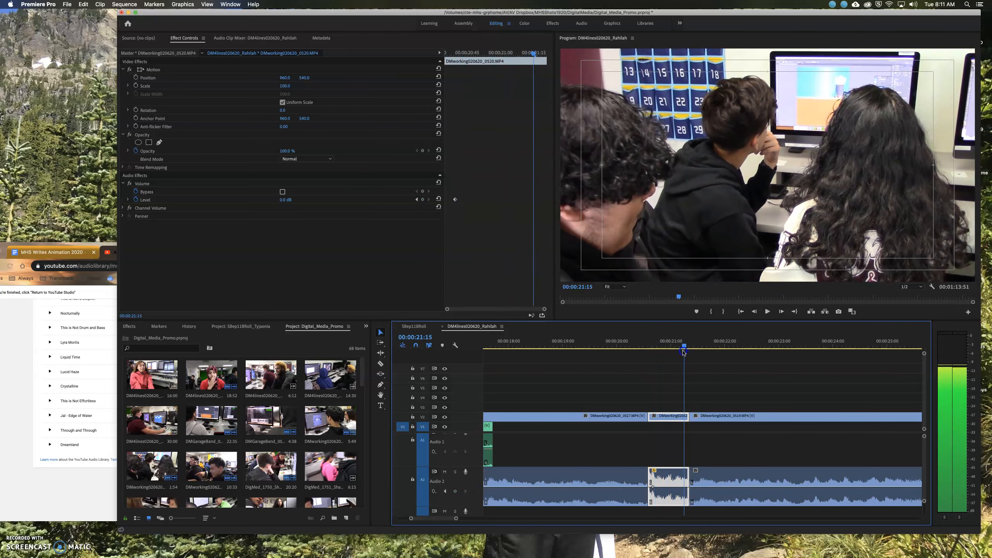
click(439, 485)
click(455, 492)
Step: Add volume keyframes at the end of the DMworking020620_0520 clip and at 00:00:20:36, and lower both to create fades
click(685, 347)
drag(685, 348, 687, 348)
click(455, 492)
drag(687, 486, 687, 487)
drag(690, 351, 649, 355)
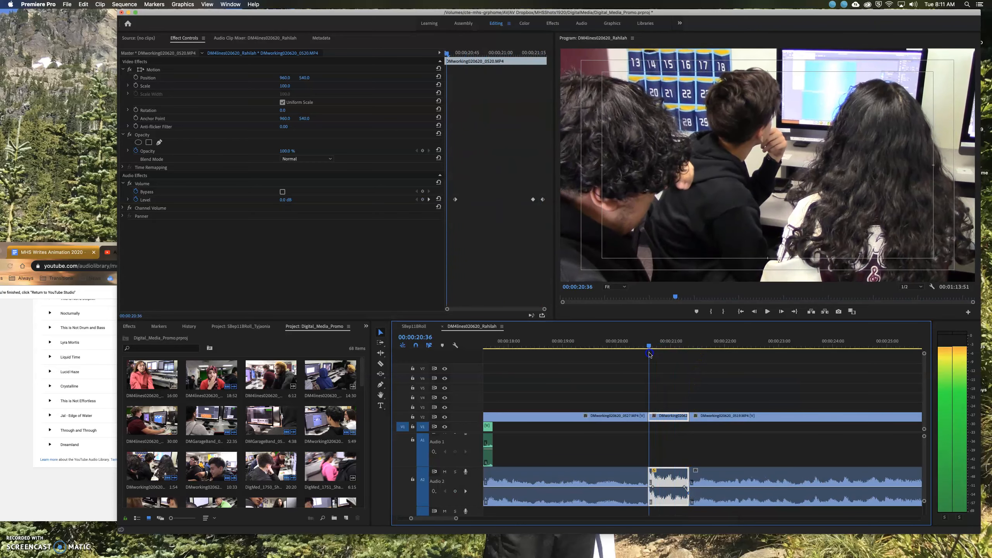
click(455, 491)
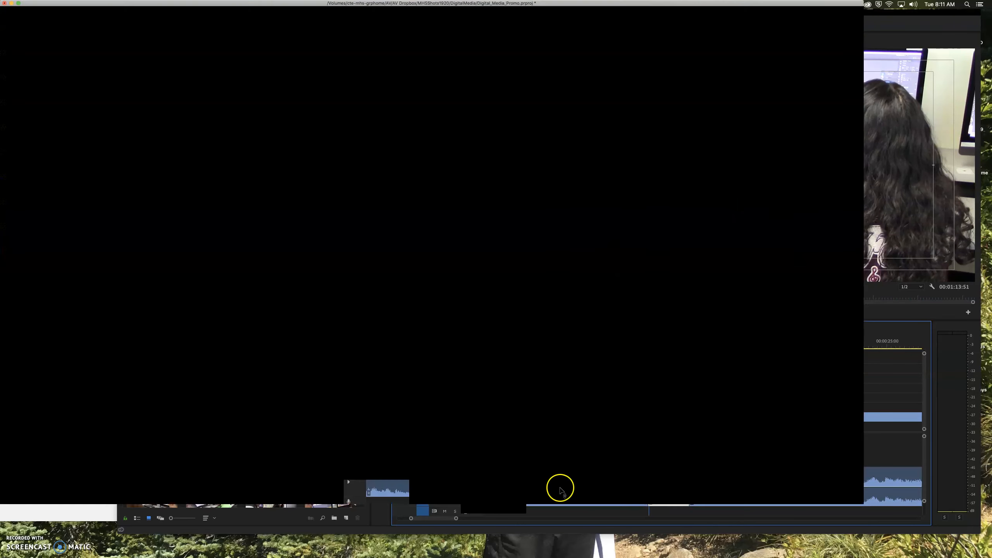
click(650, 488)
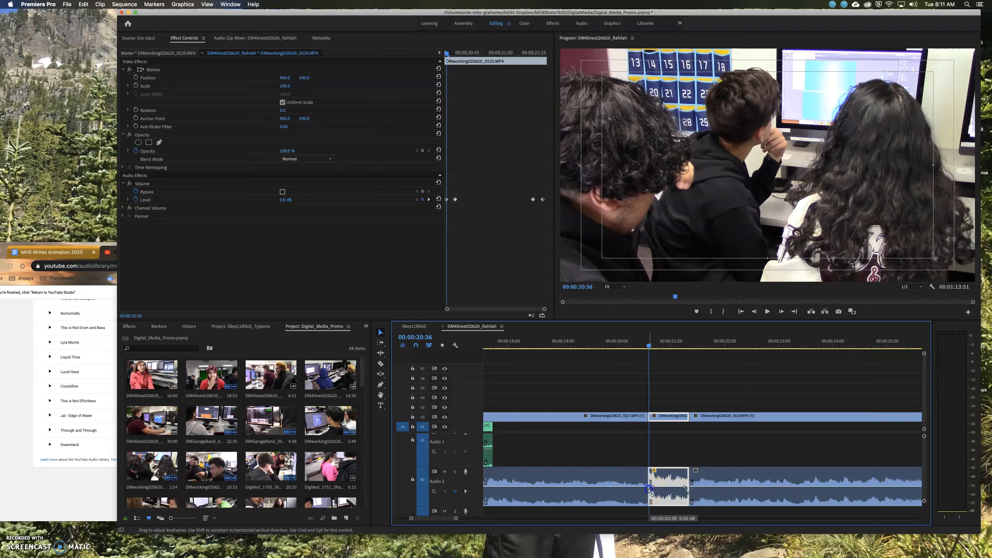
drag(649, 489, 649, 495)
Step: Play back the faded DMworking020620_0520 clip and adjust the volume line at its inner keyframes
click(625, 349)
key(space)
key(space)
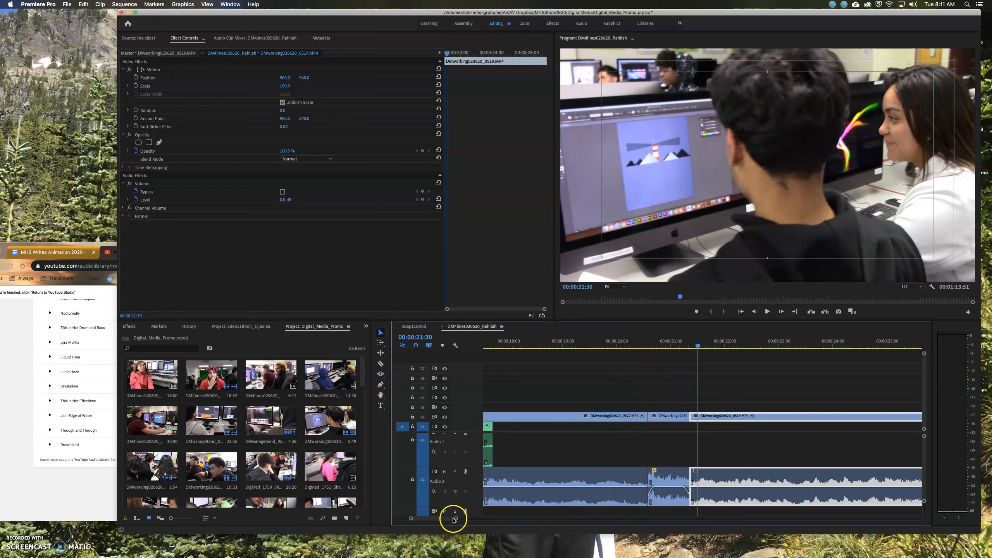
drag(455, 519, 566, 519)
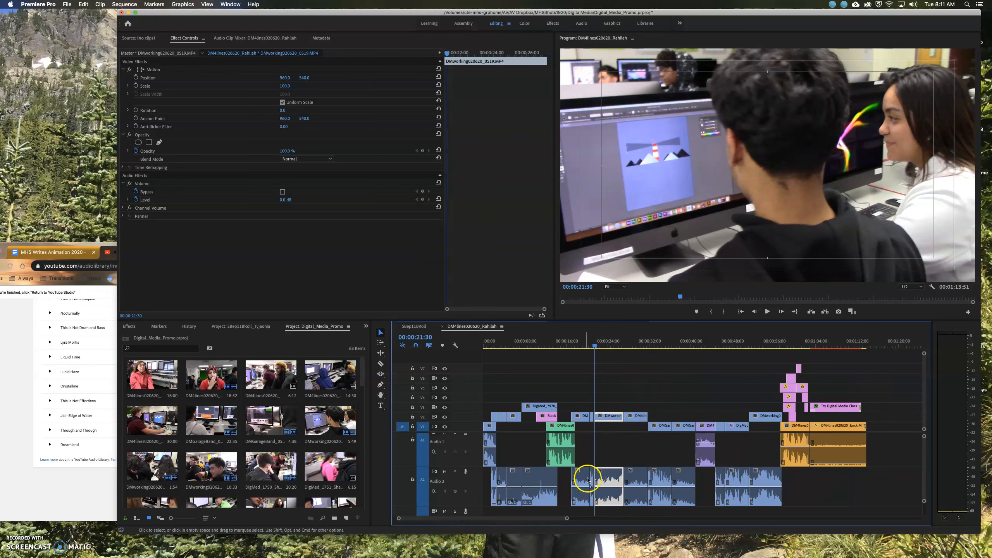
drag(565, 519, 505, 523)
click(654, 487)
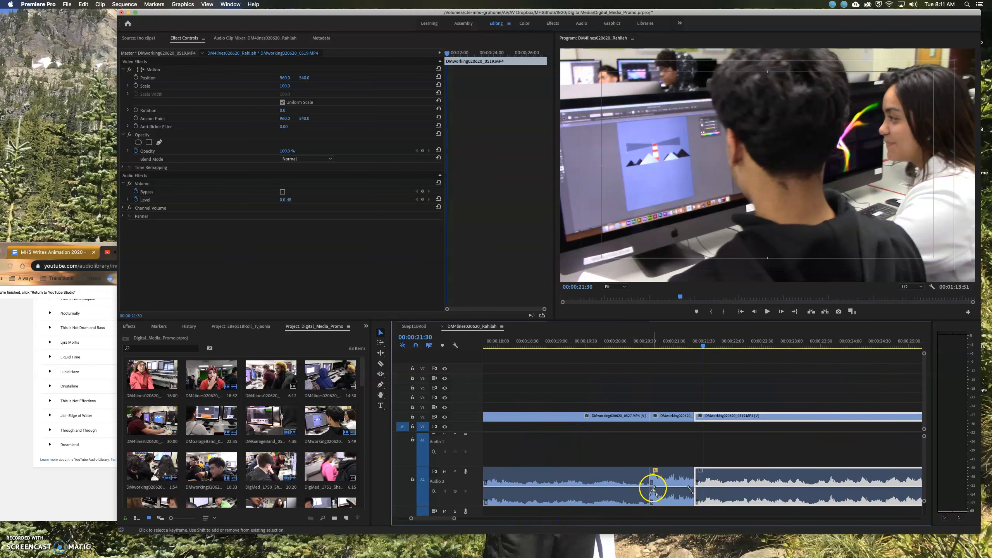
drag(654, 487, 688, 490)
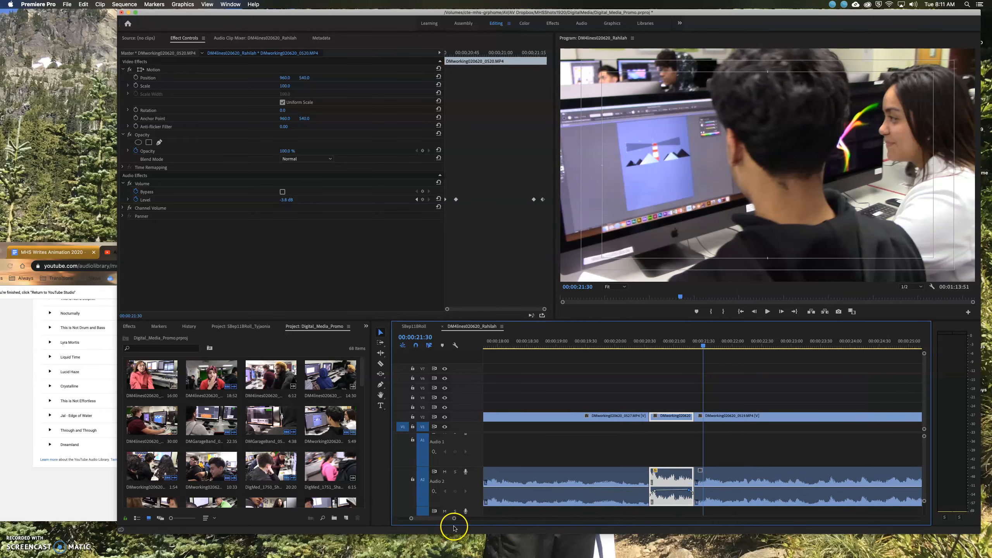
Step: Mute the Audio 2 track so only the interview audio on Audio 1 plays
drag(454, 519, 632, 525)
key(ctrl+grave)
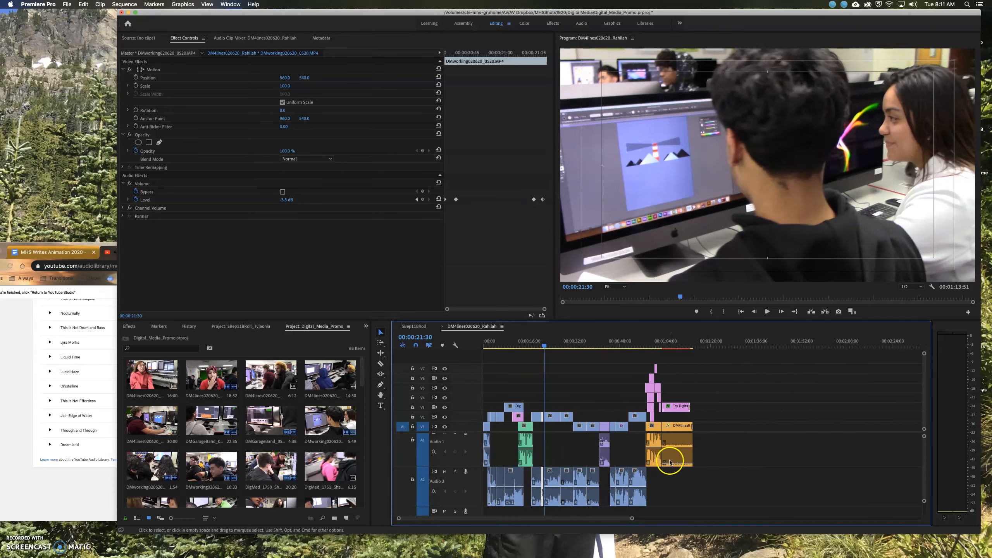
drag(718, 456, 479, 443)
drag(679, 499, 805, 505)
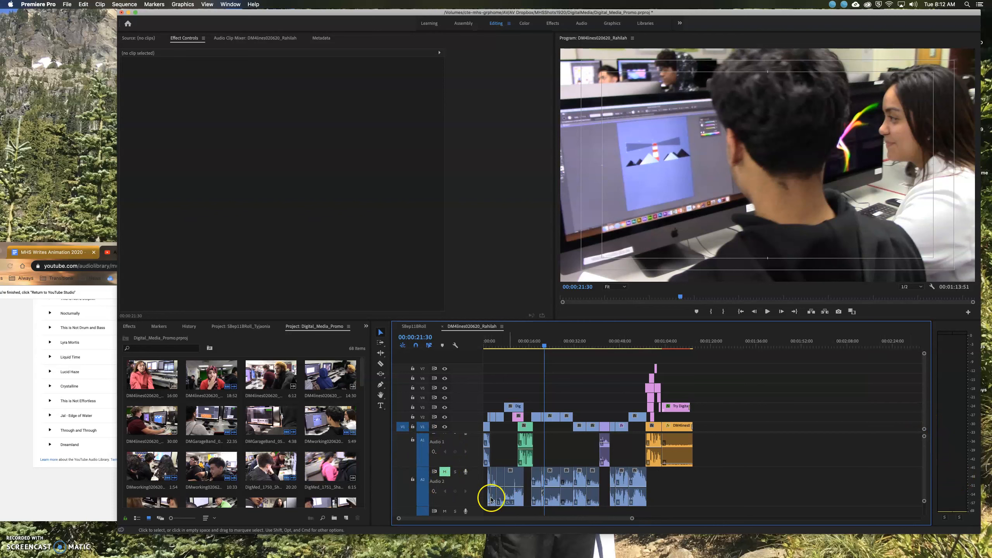
drag(735, 447, 414, 450)
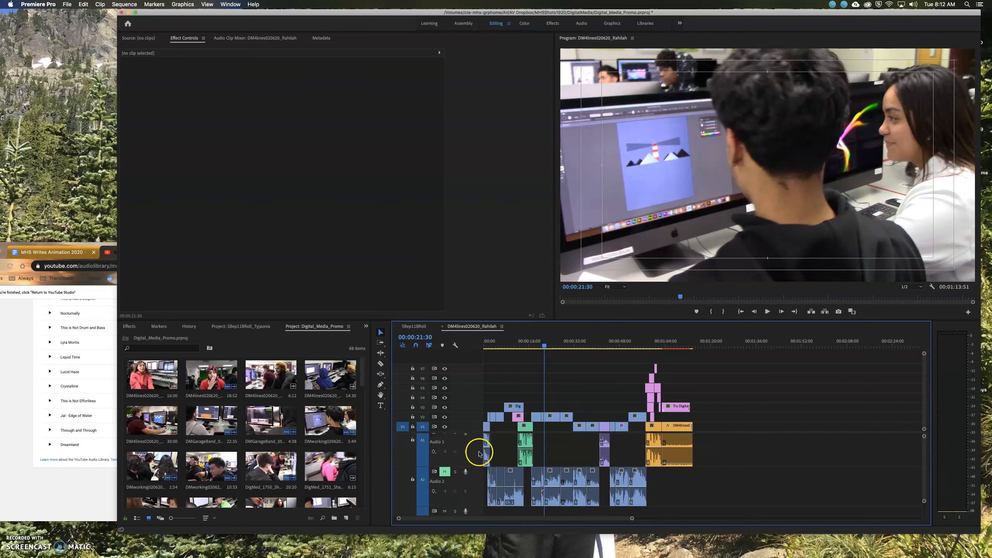
click(67, 4)
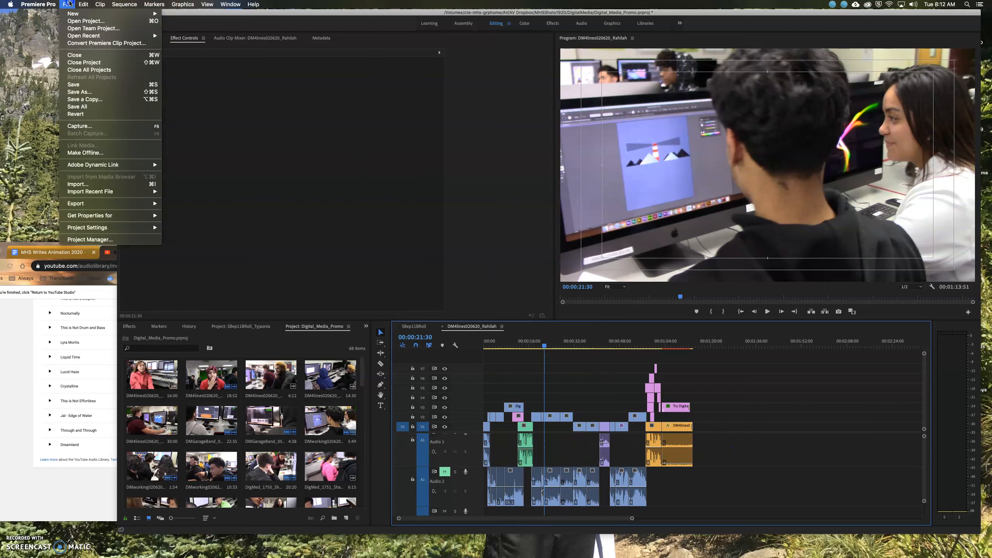
mouse_move(109, 207)
click(182, 133)
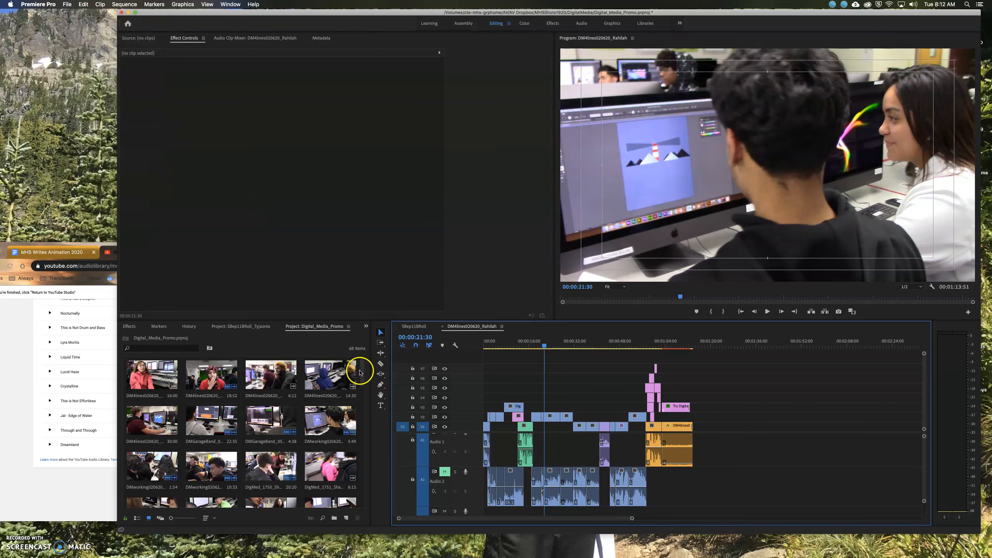
Step: Open the media export settings for the current sequence
click(67, 3)
mouse_move(100, 203)
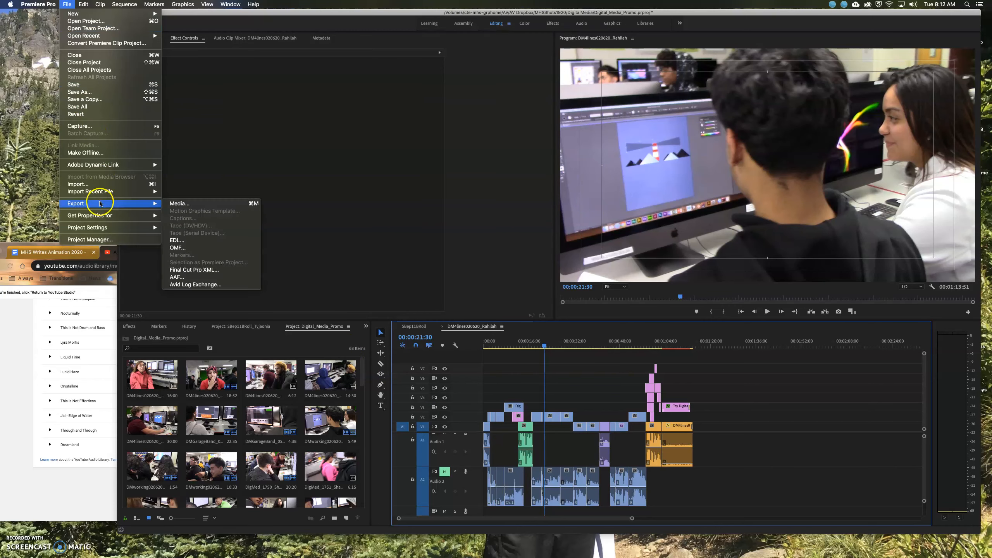
click(180, 203)
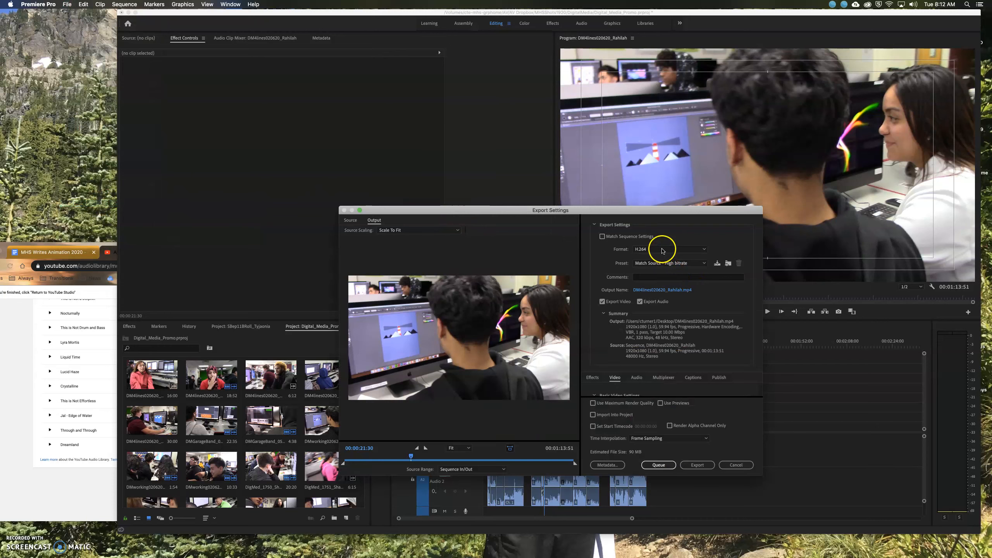
Step: Export the sequence's audio in MP3 format to the Desktop under the name DM4linesAaudio
click(662, 250)
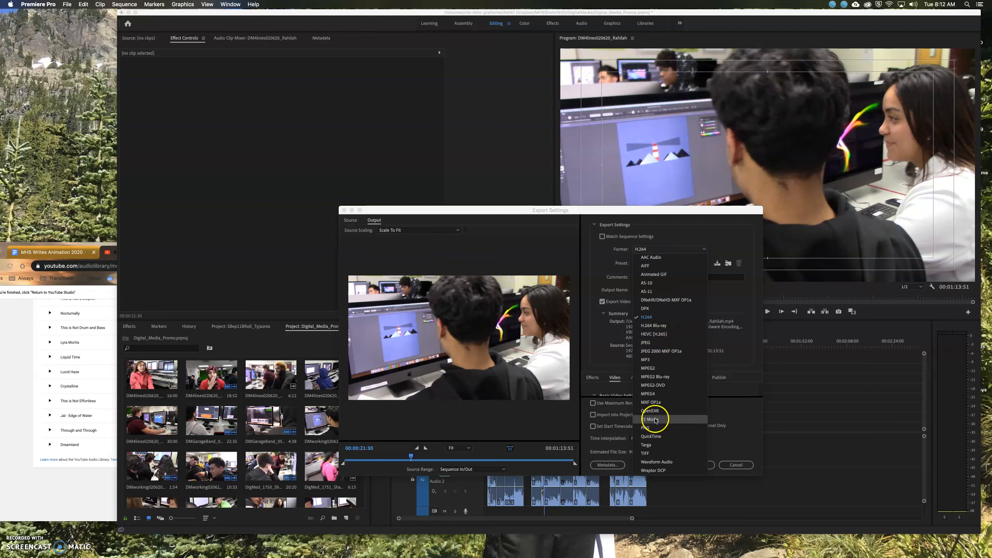
click(651, 360)
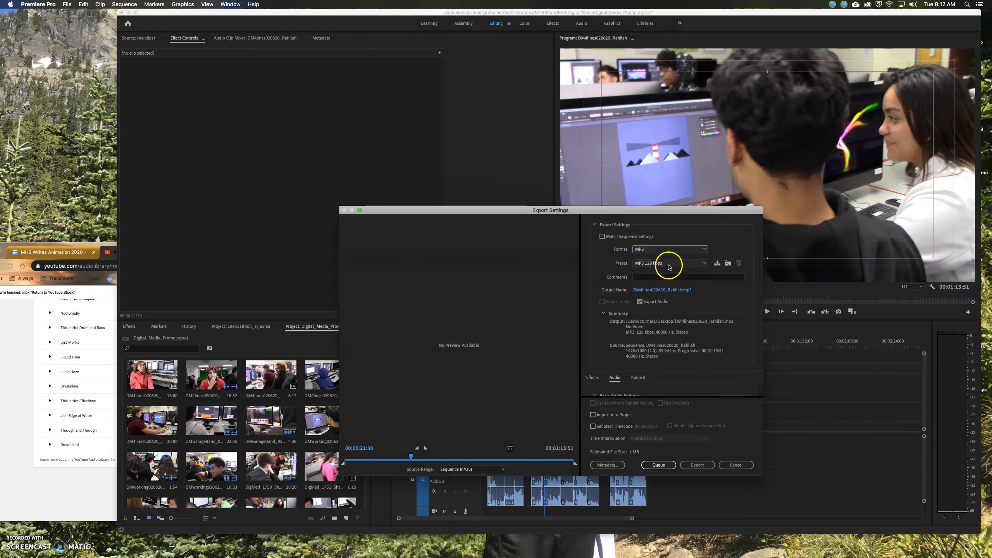
click(664, 290)
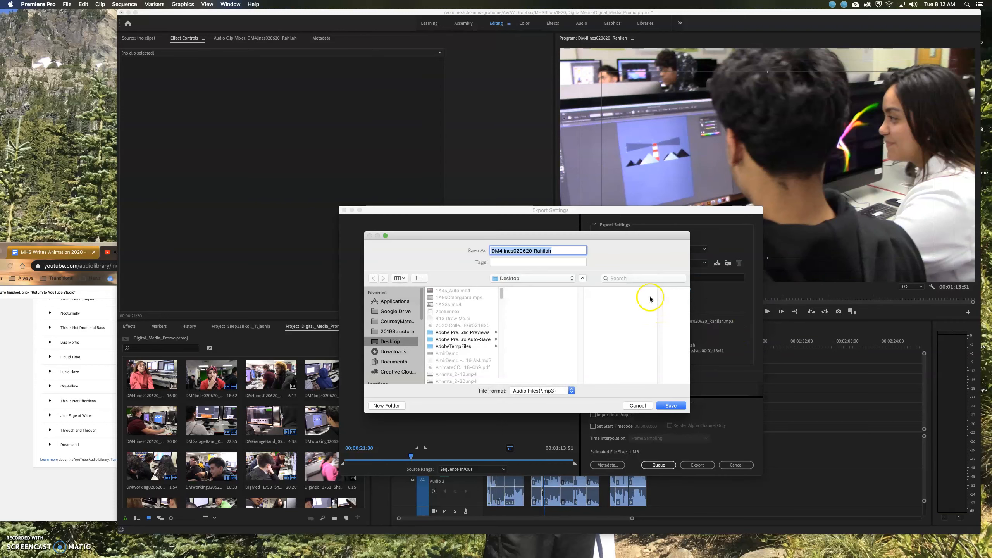
click(561, 250)
double_click(521, 250)
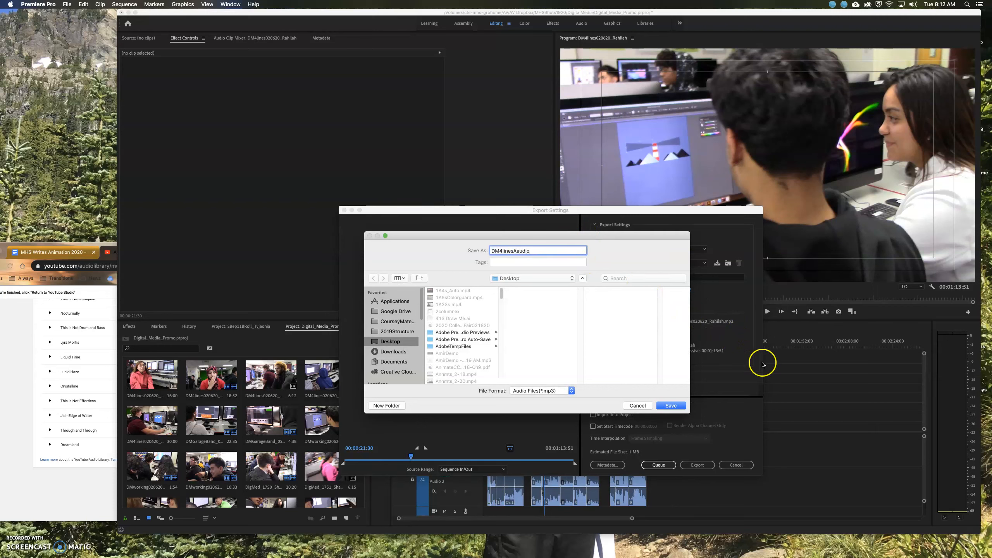
click(671, 406)
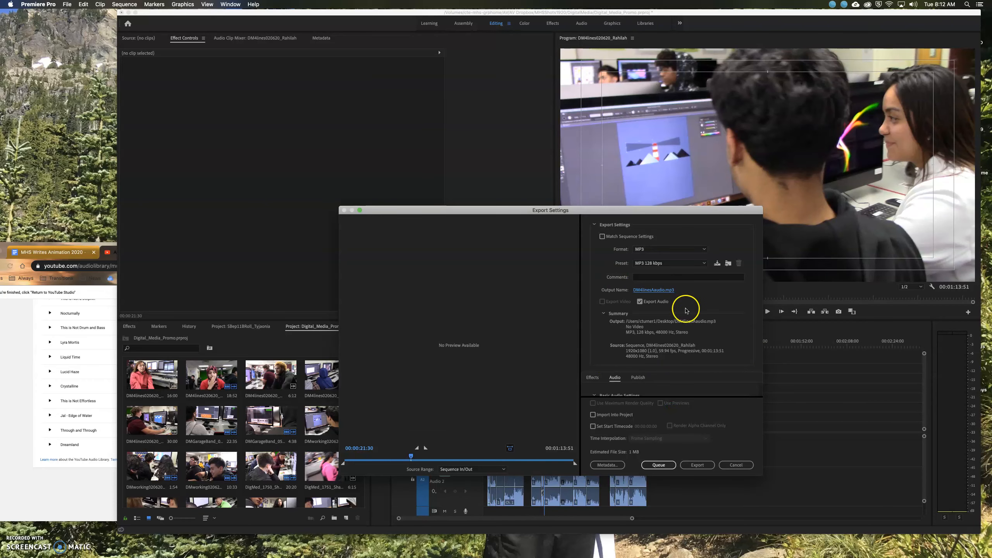
click(706, 465)
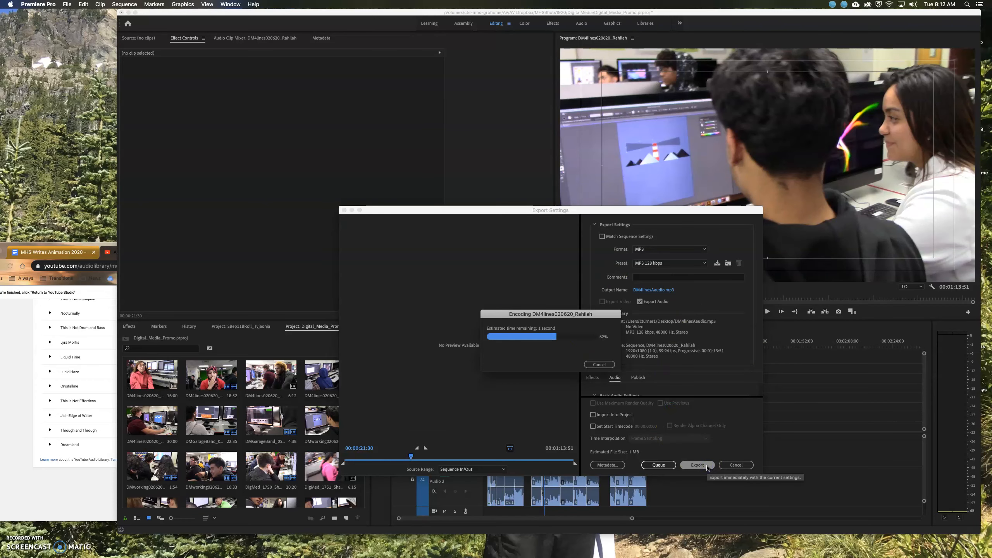
Step: Switch to Adobe Audition and open DM4linesAaudio.mp3 from the Desktop
mouse_move(532, 557)
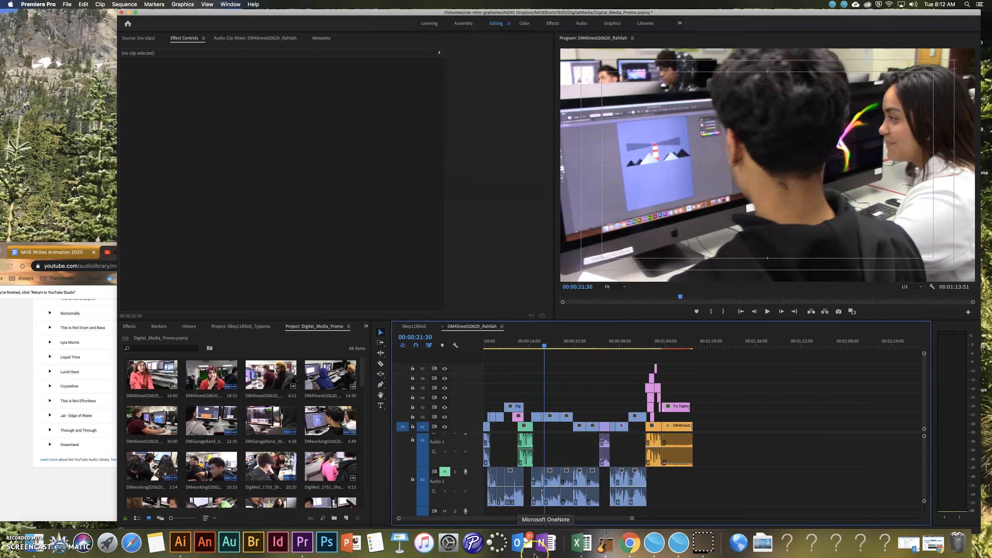
click(229, 551)
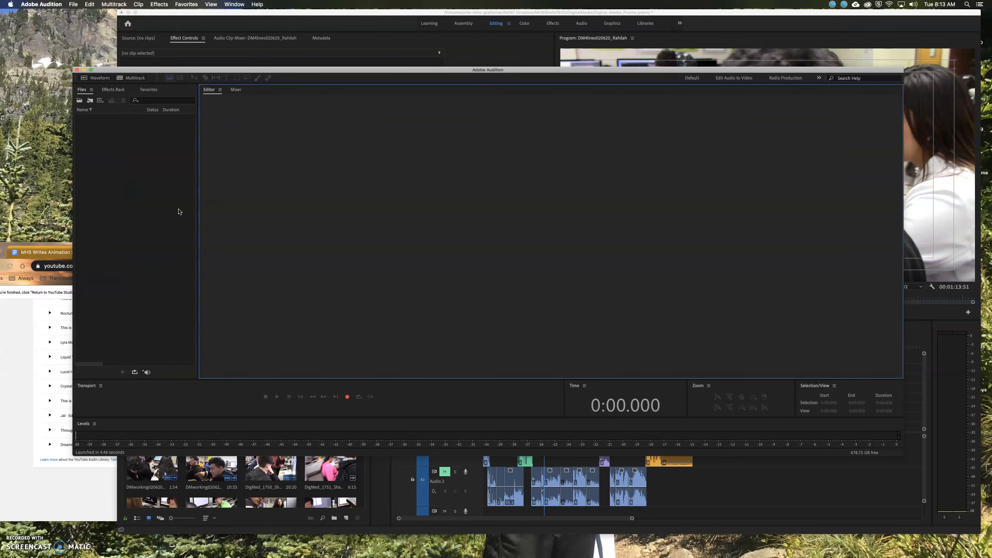
click(73, 5)
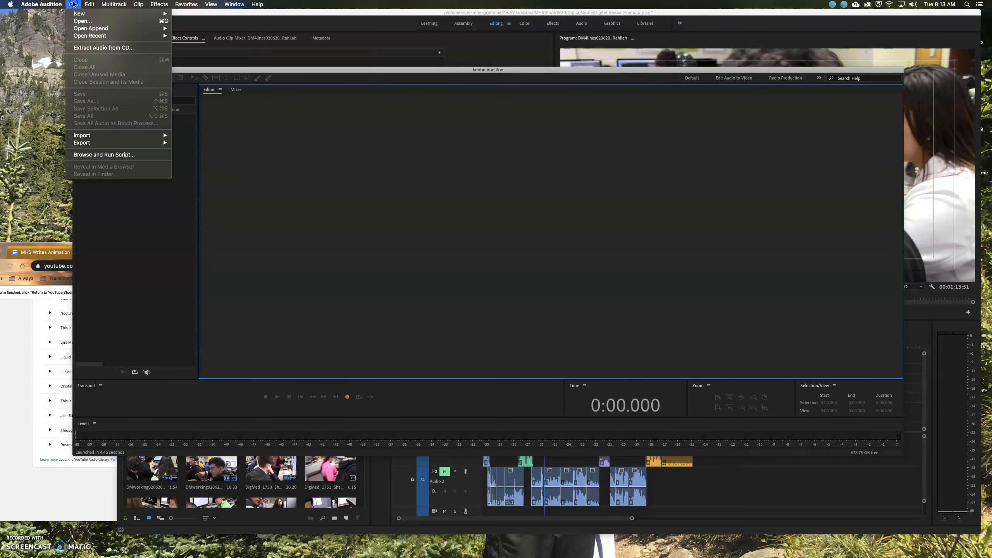
click(80, 22)
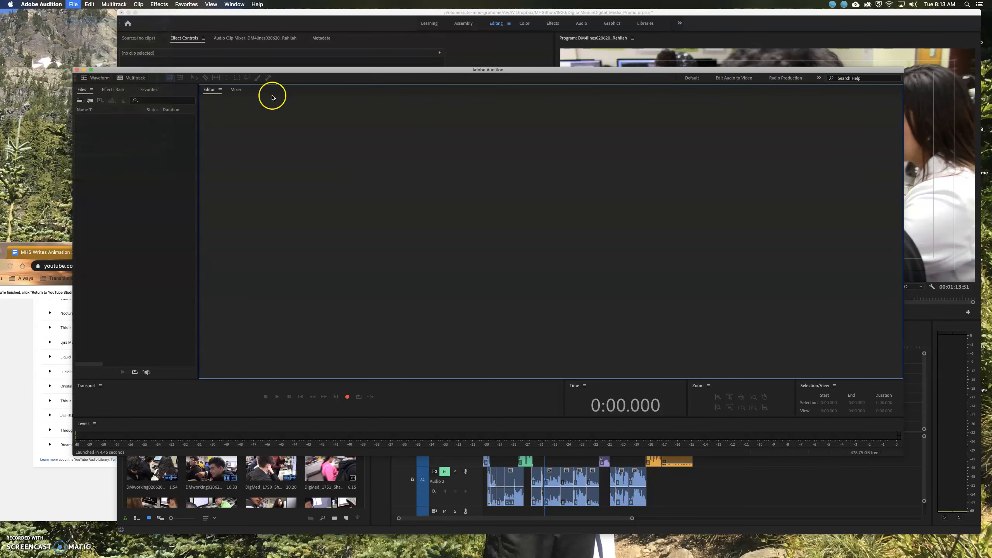
click(454, 145)
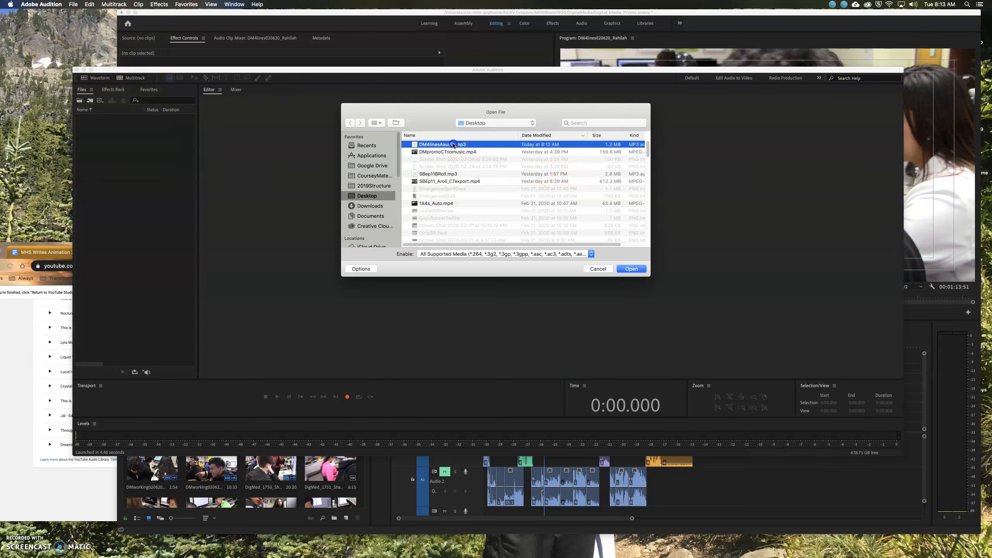
click(627, 269)
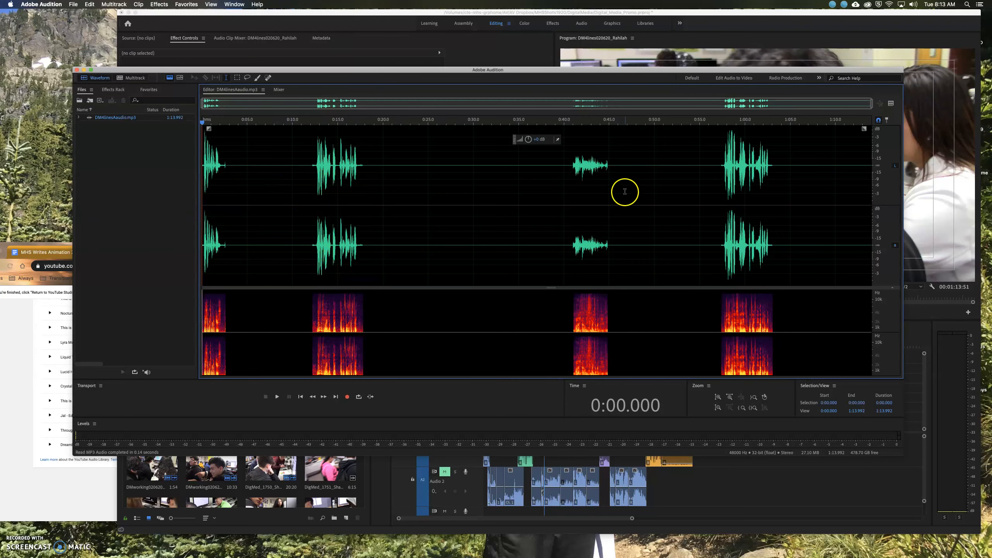
Step: Amplify the quiet passage from about 0:40.7 to 0:45.4 and lower the volume of the recording's first half second
mouse_move(591, 168)
mouse_down()
mouse_move(613, 168)
mouse_move(604, 173)
mouse_up()
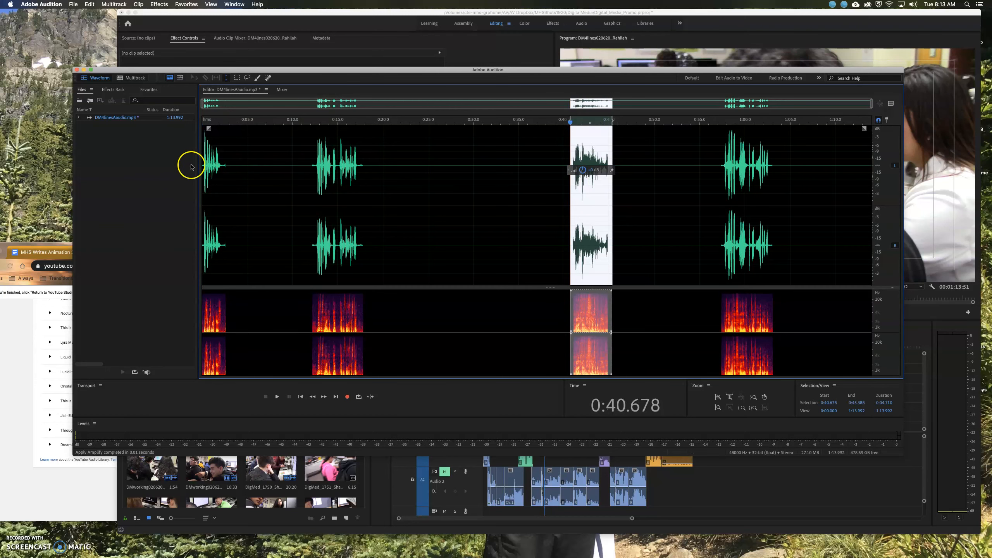
click(202, 171)
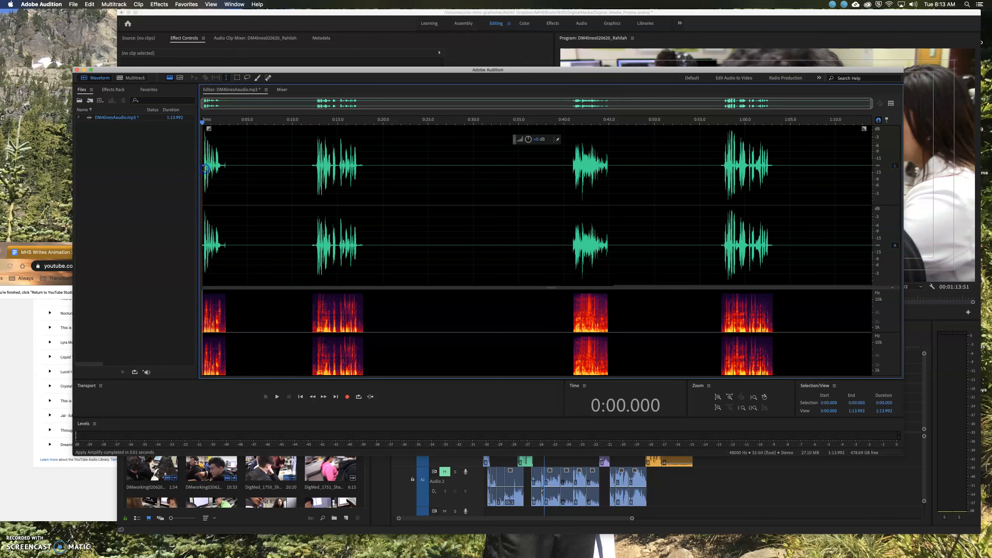
key(space)
key(space)
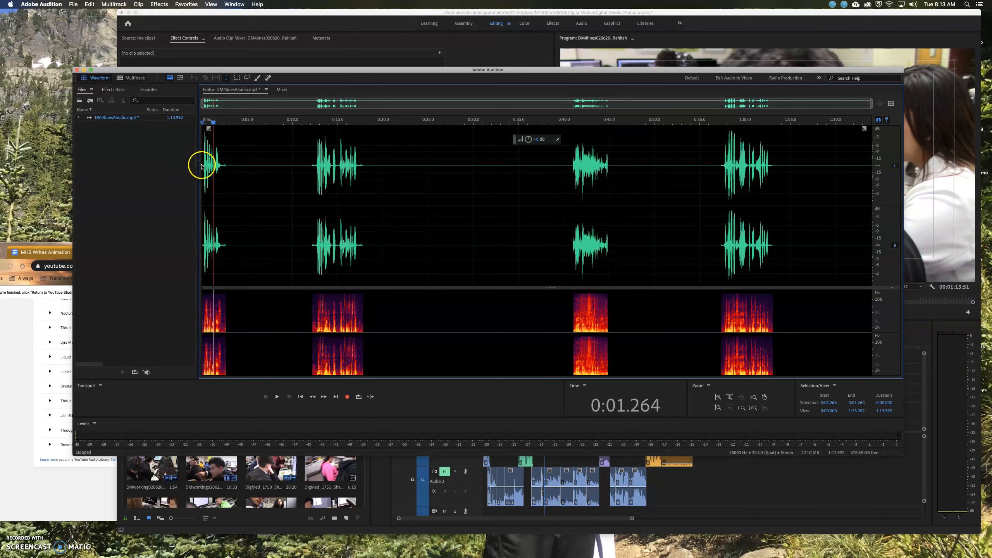
drag(208, 164, 228, 170)
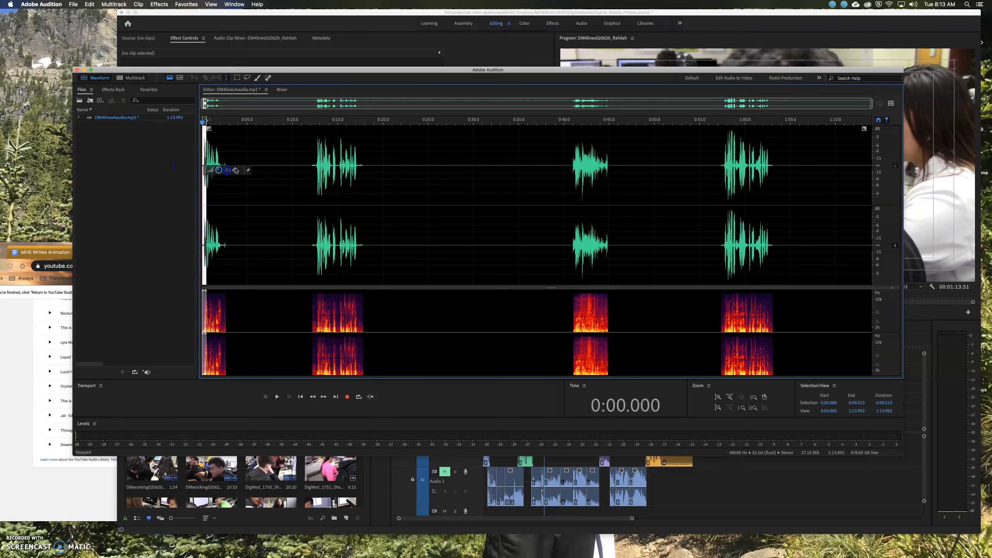
Step: Lower the volume of the passage from about 0:12.6 to 0:15.5 and play it back from 0:10
click(308, 165)
key(space)
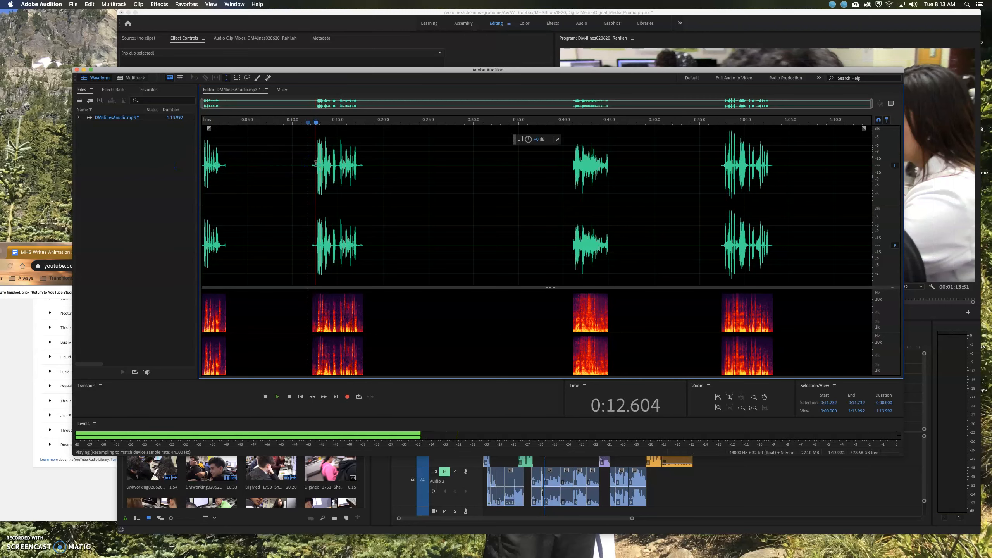
drag(316, 166, 341, 170)
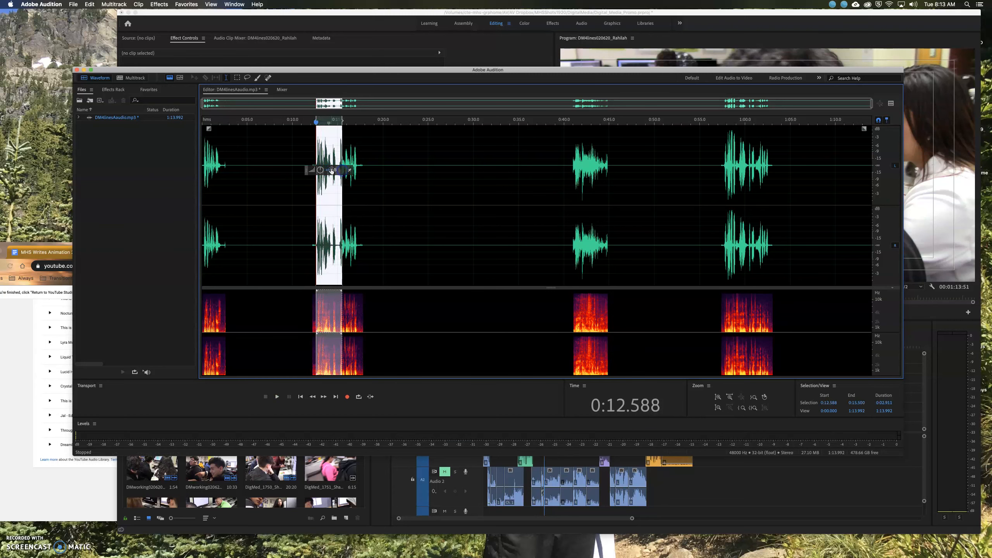
click(292, 177)
key(space)
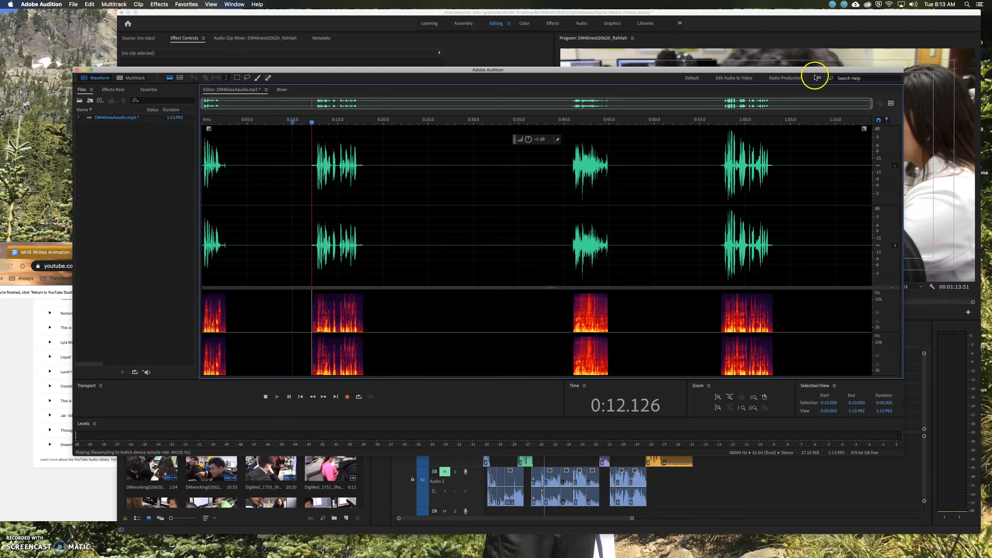
key(space)
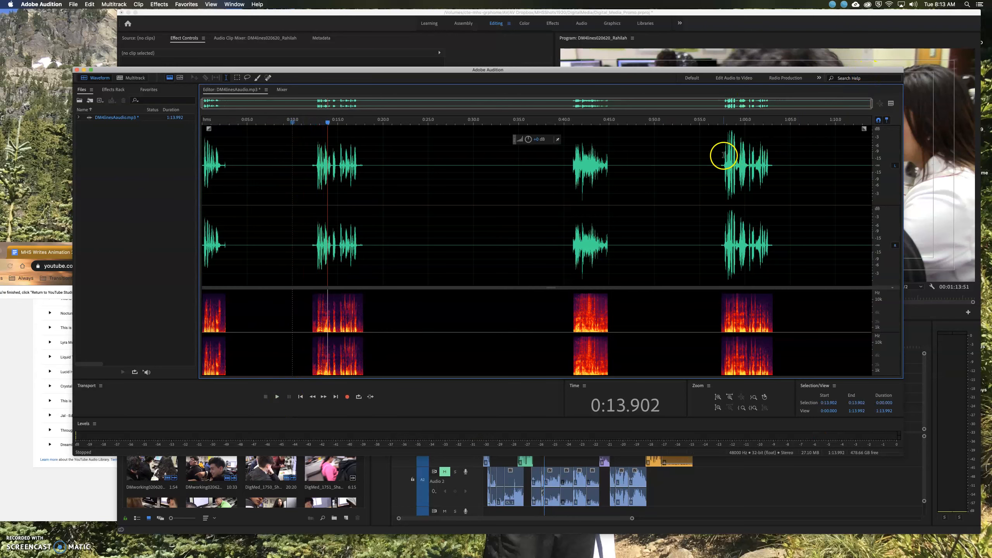
Step: Lower the volume of the loud peak from about 0:57.7 to 0:59.0 and save the audio file
drag(724, 155, 736, 157)
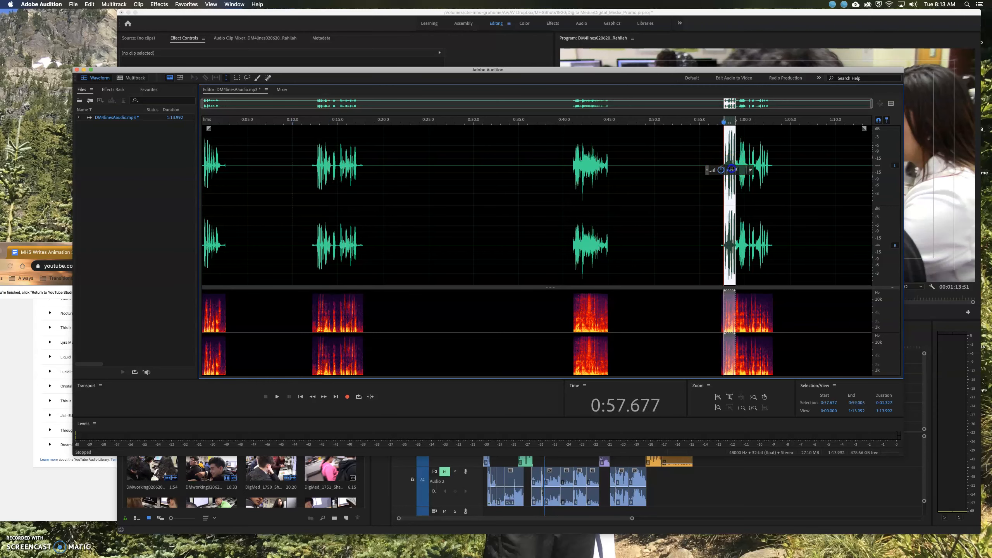
drag(728, 169, 727, 169)
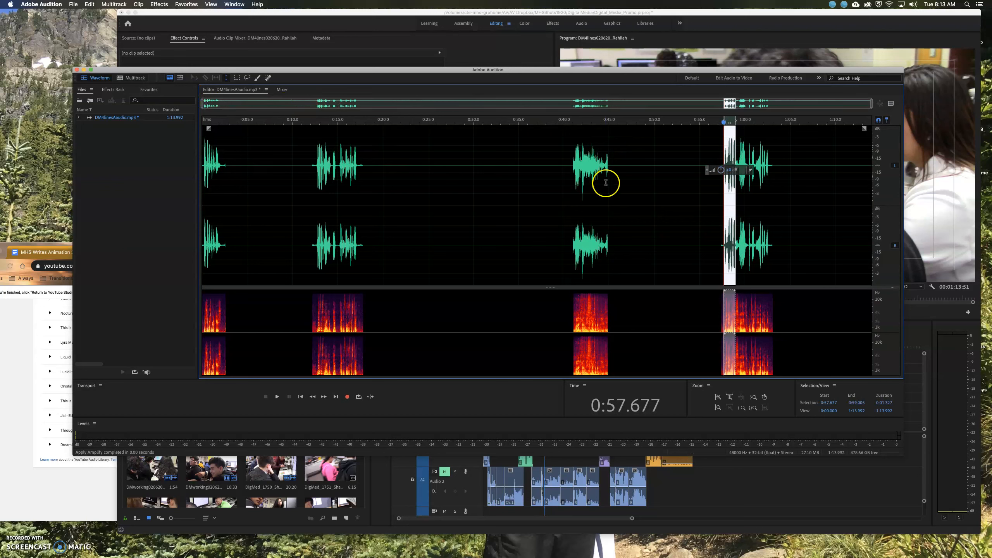
drag(618, 257, 620, 257)
click(654, 231)
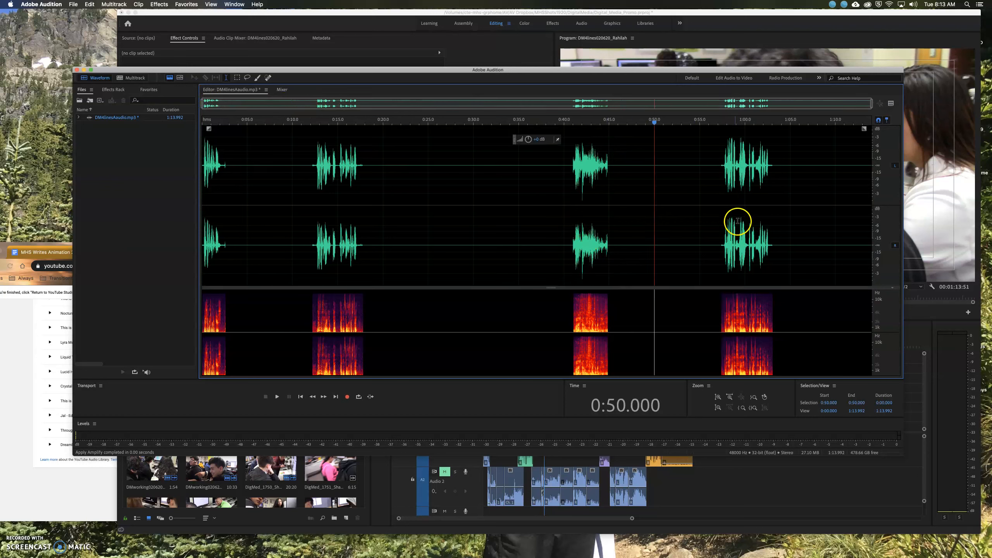
click(72, 4)
click(88, 96)
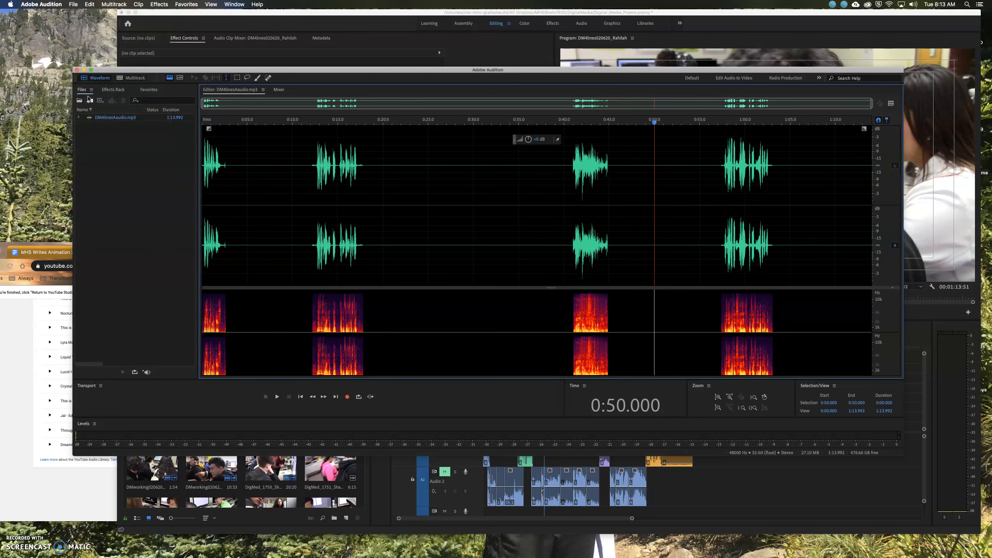
Step: Switch to Finder and connect to the server smb://xsan-host-01/cte-mhs-grphome
click(231, 30)
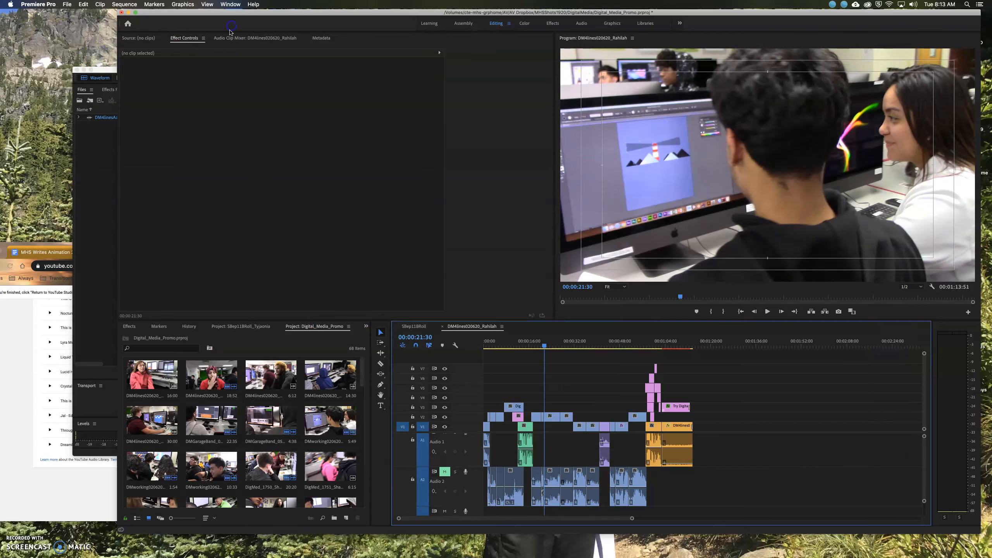
drag(282, 13, 238, 236)
click(338, 21)
click(130, 13)
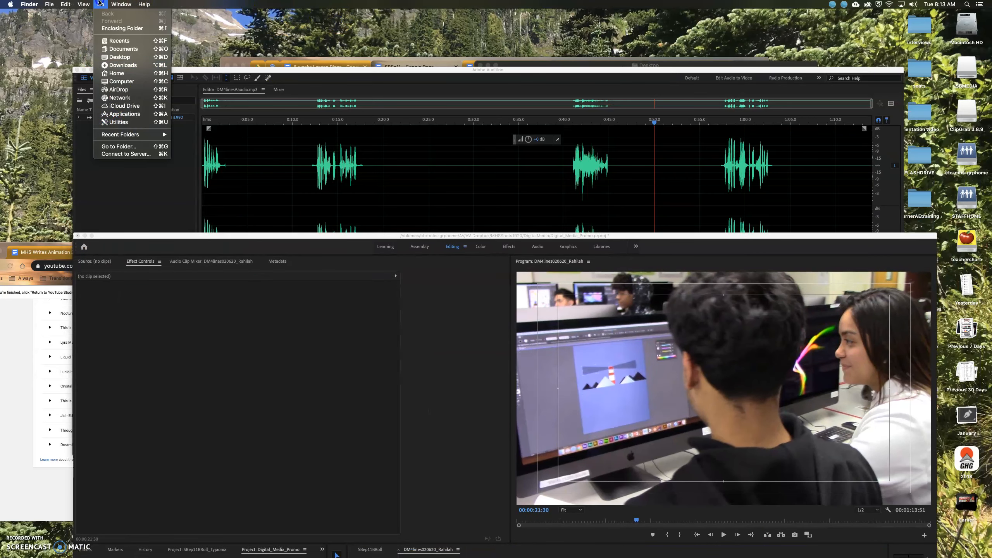
click(130, 155)
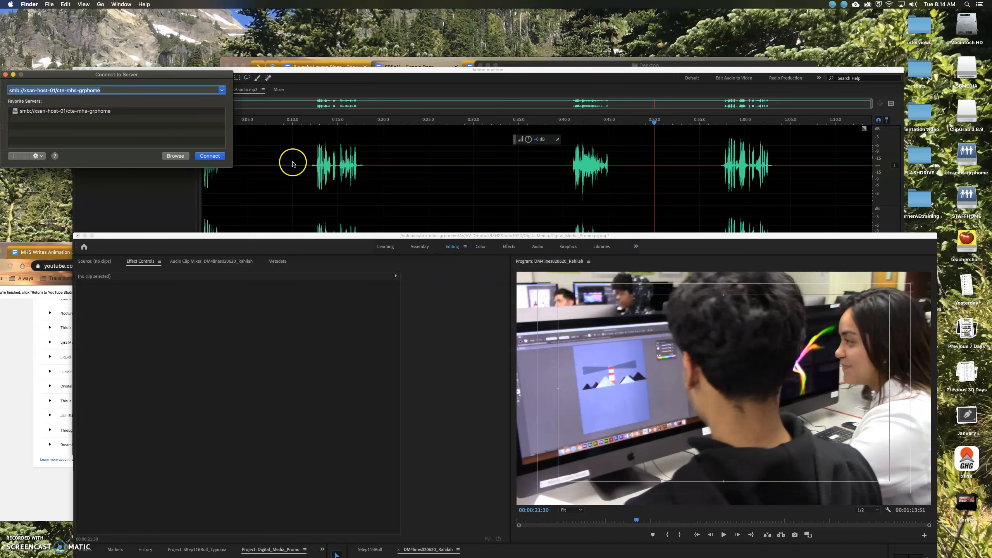
click(209, 156)
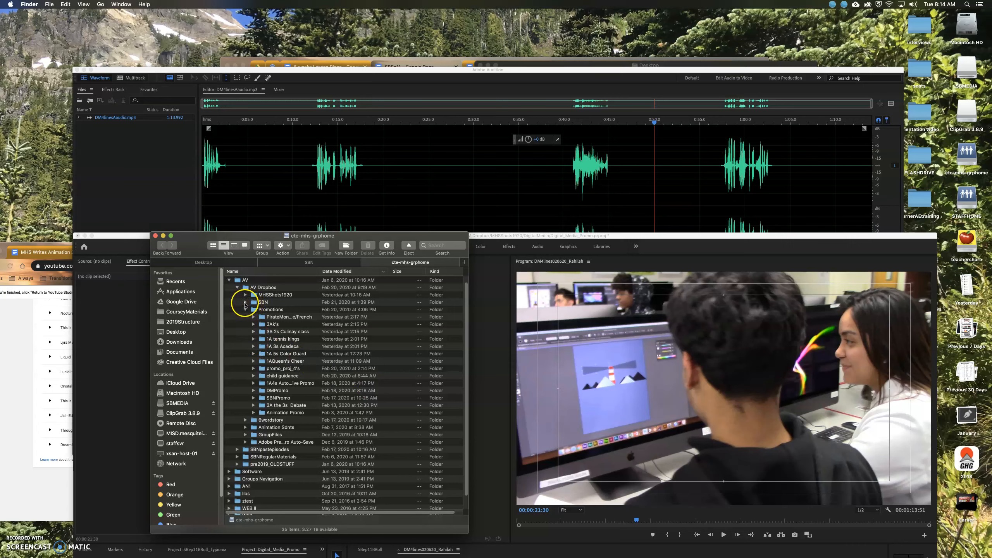
Step: Copy DM4linesAaudio.mp3 from the Desktop into the DMPromo folder inside Promotions on the server
click(252, 390)
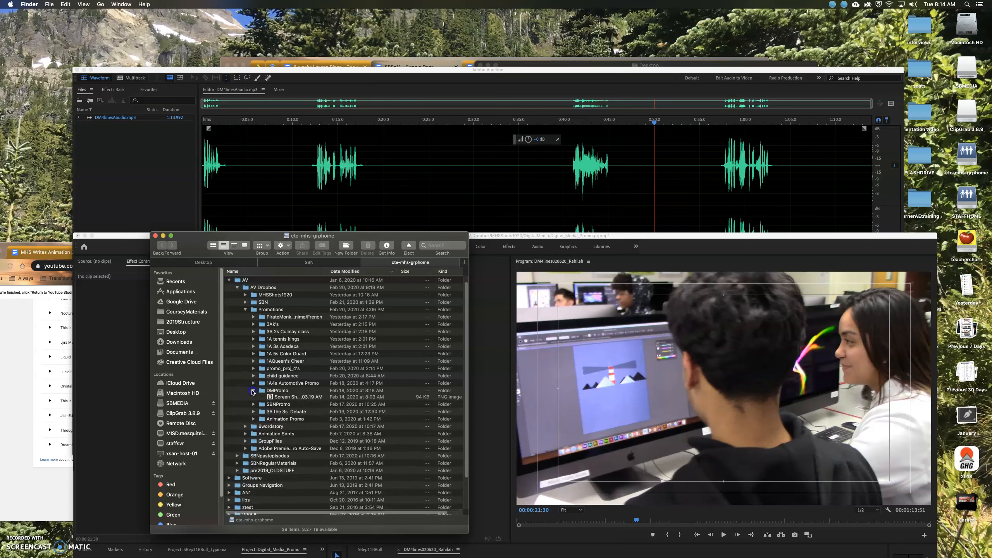
click(252, 391)
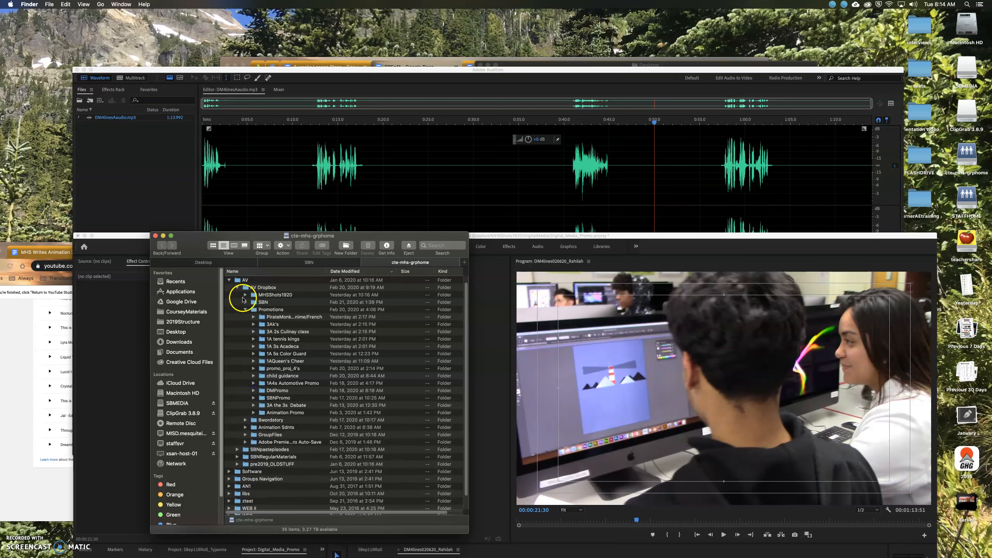
click(254, 390)
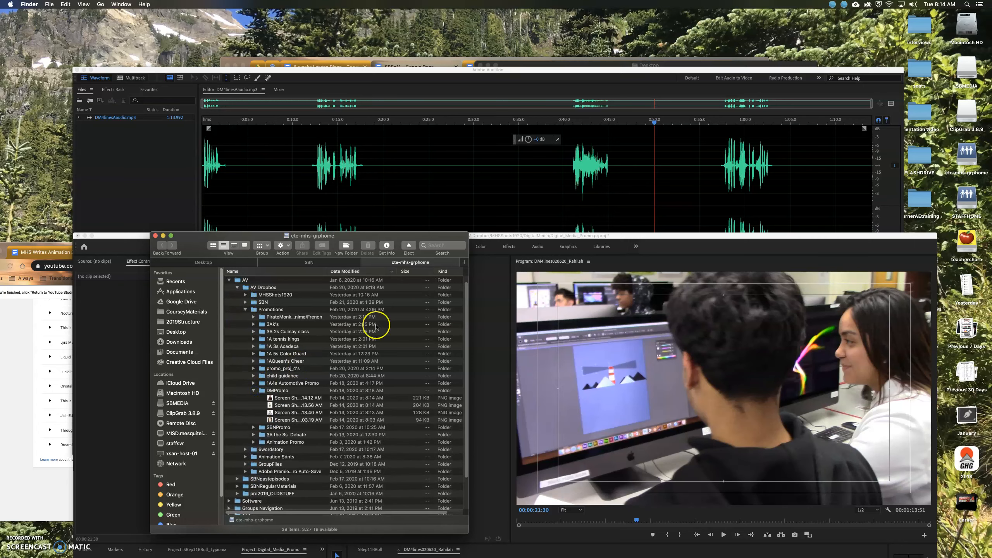
double_click(968, 26)
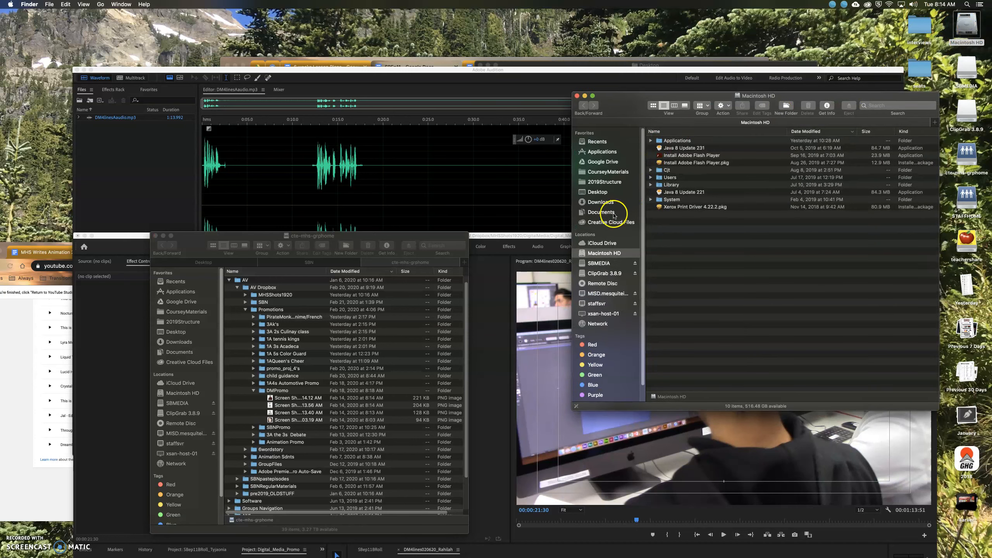
click(608, 191)
drag(687, 142, 276, 394)
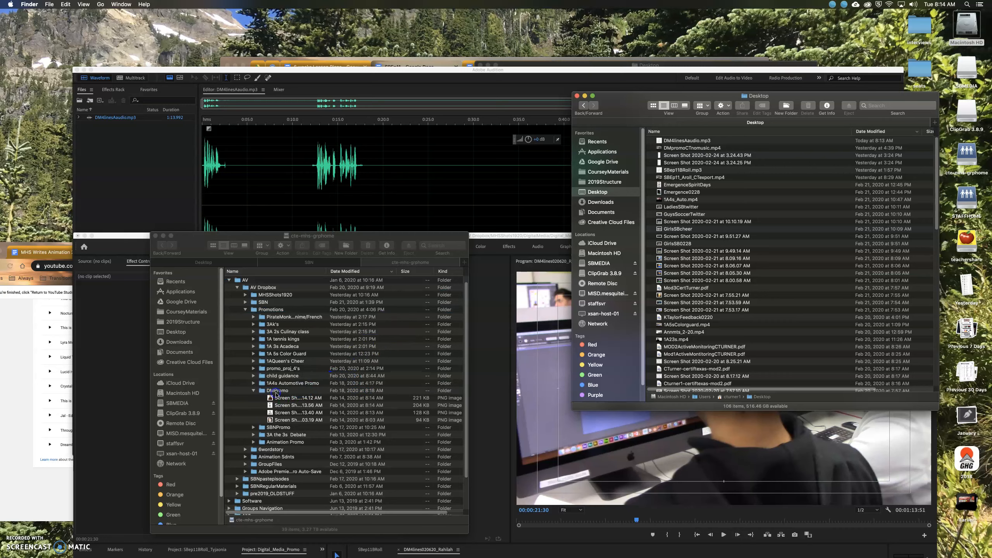
Step: Switch to Premiere Pro and import DM4linesAaudio.mp3 from the server's DMPromo folder into the Digital_Media_Promo project
drag(355, 237, 689, 93)
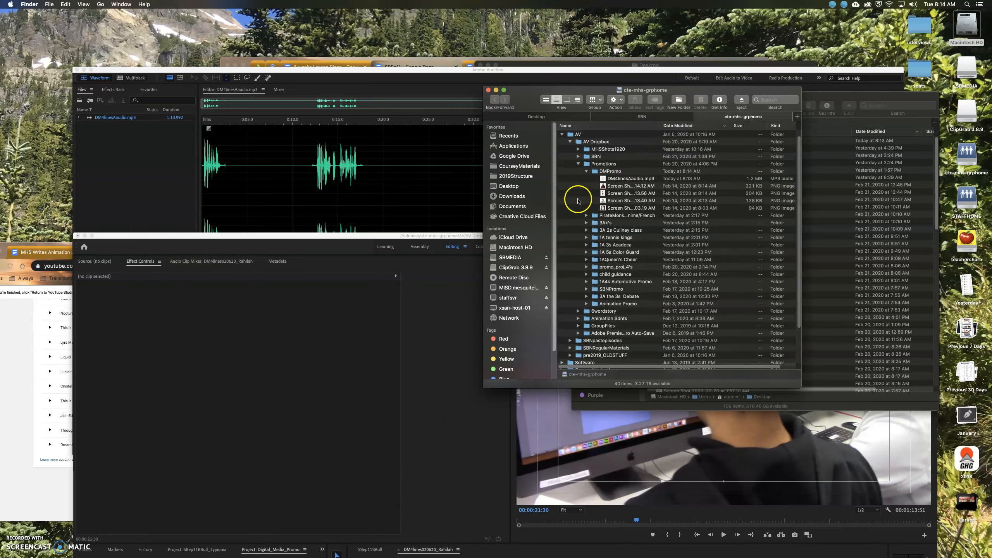
drag(319, 235, 387, 194)
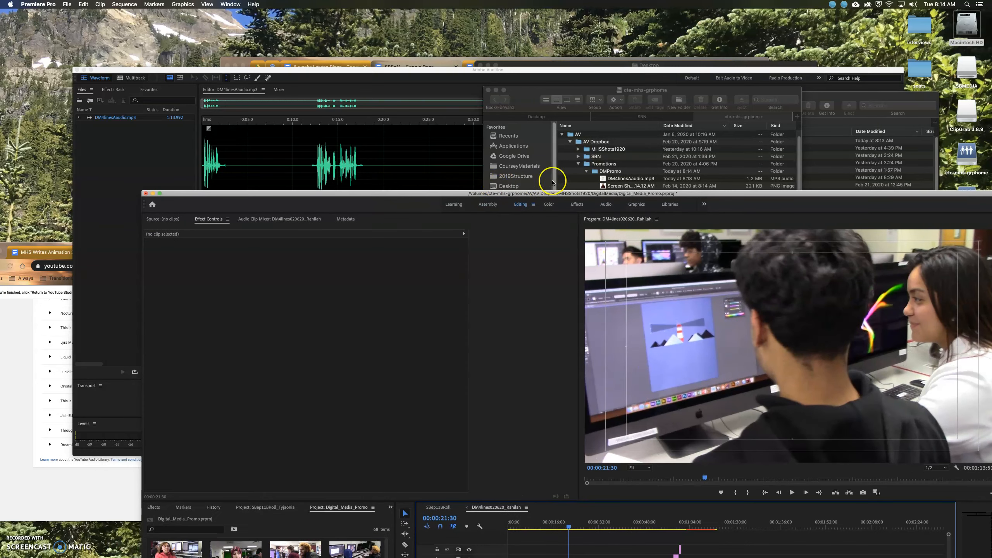
drag(602, 179, 326, 549)
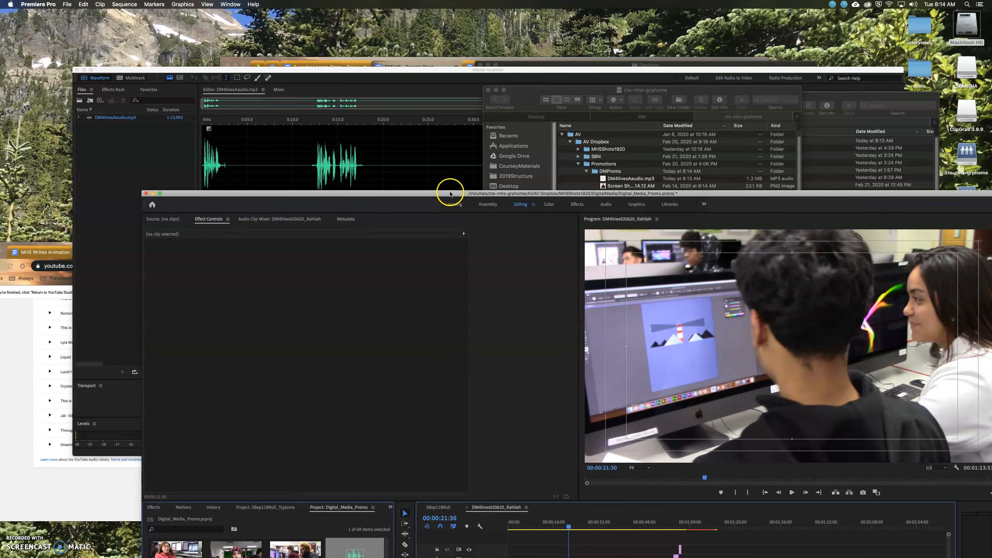
drag(450, 194, 371, 13)
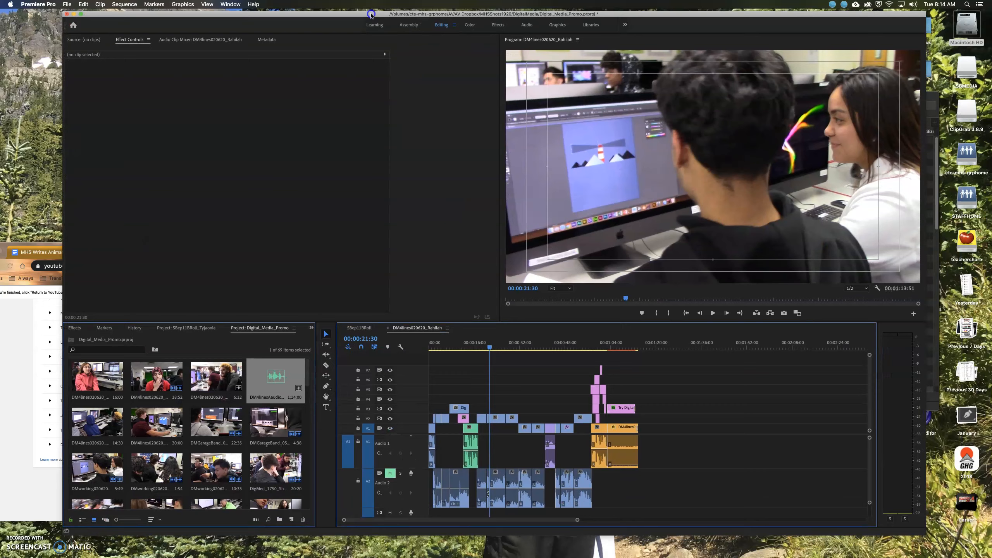
Step: Place DM4linesAaudio.mp3 on the Audio 3 track at the start of the sequence and unmute Audio 2
drag(876, 441, 870, 426)
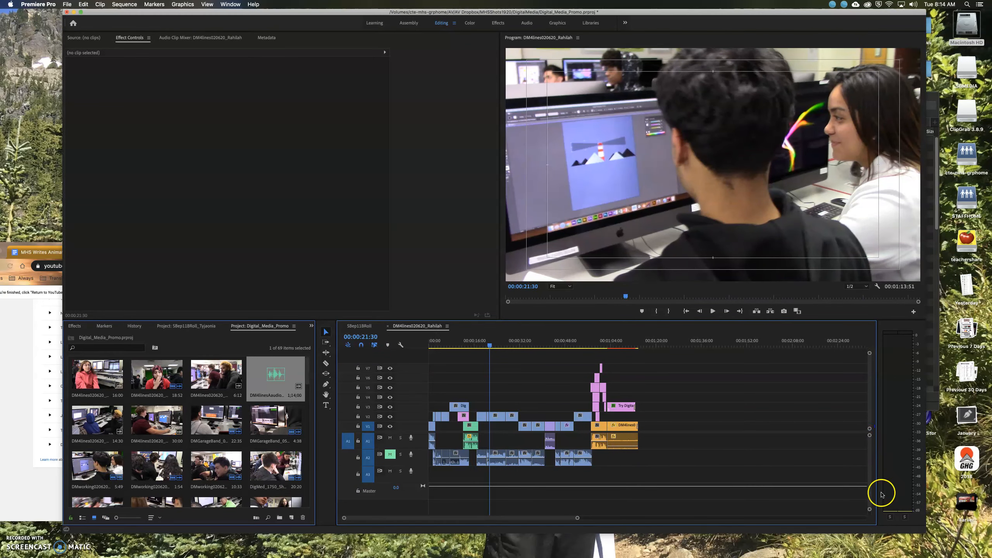
drag(257, 388, 430, 474)
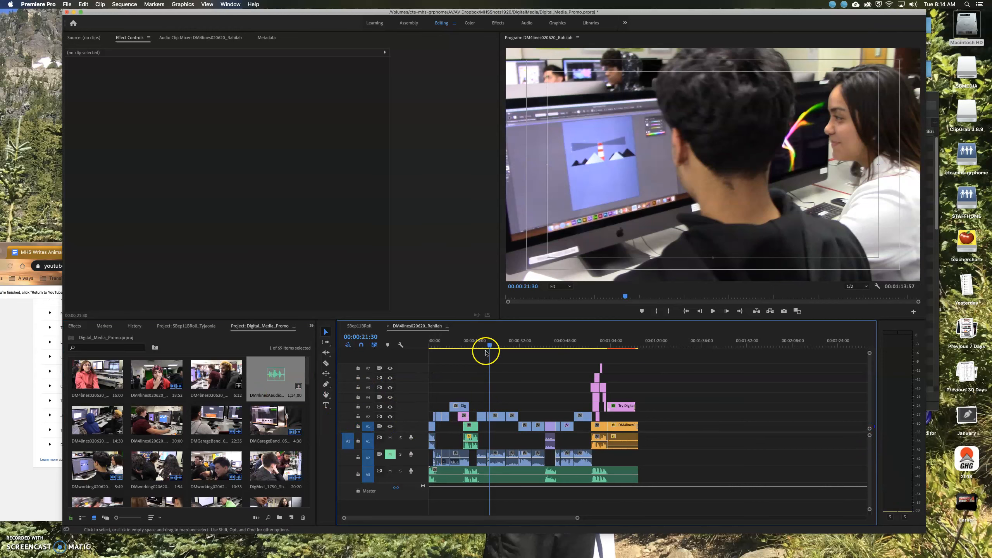
click(390, 455)
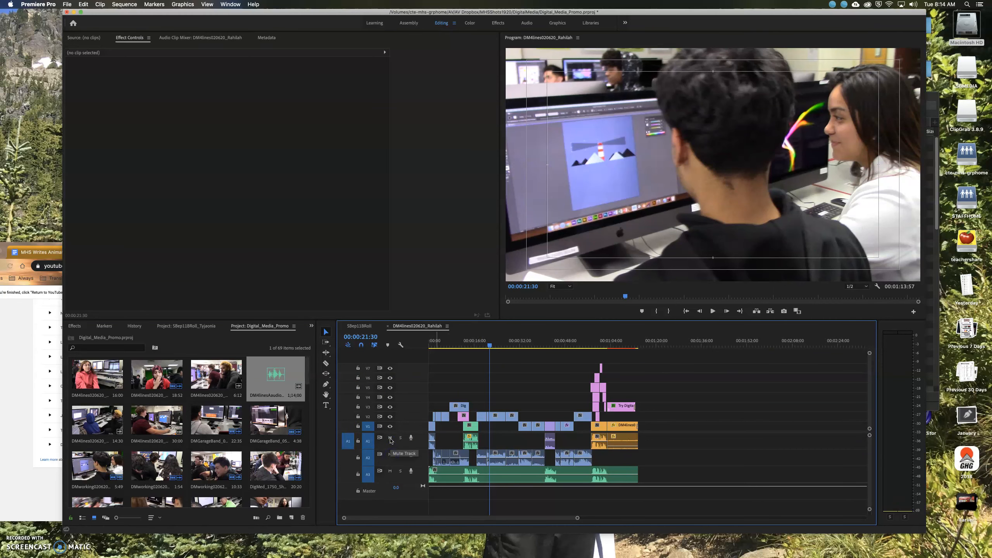
click(390, 439)
Step: Play the opening of the sequence from its start to check the combined audio
drag(492, 345, 435, 372)
key(space)
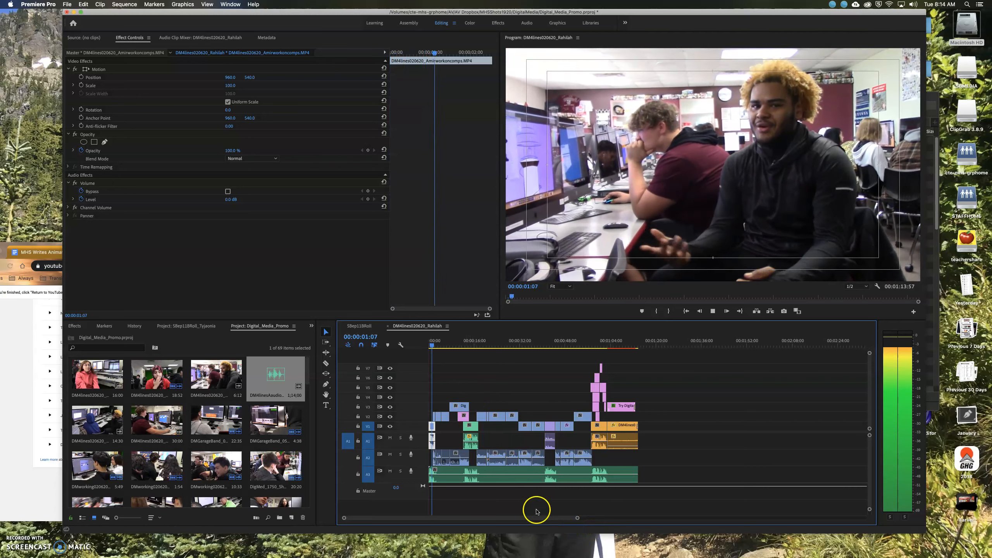
key(space)
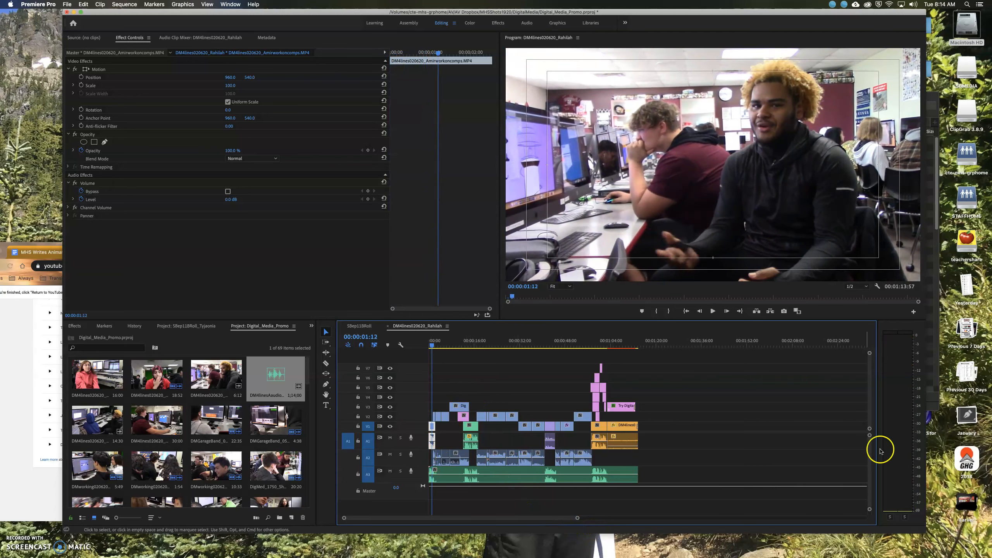
Step: Mute the original interview audio on Audio 1, play the opening of the sequence, and mute Audio 3 as well
drag(869, 436, 869, 438)
drag(469, 319, 472, 181)
drag(870, 366, 871, 376)
drag(578, 518, 492, 524)
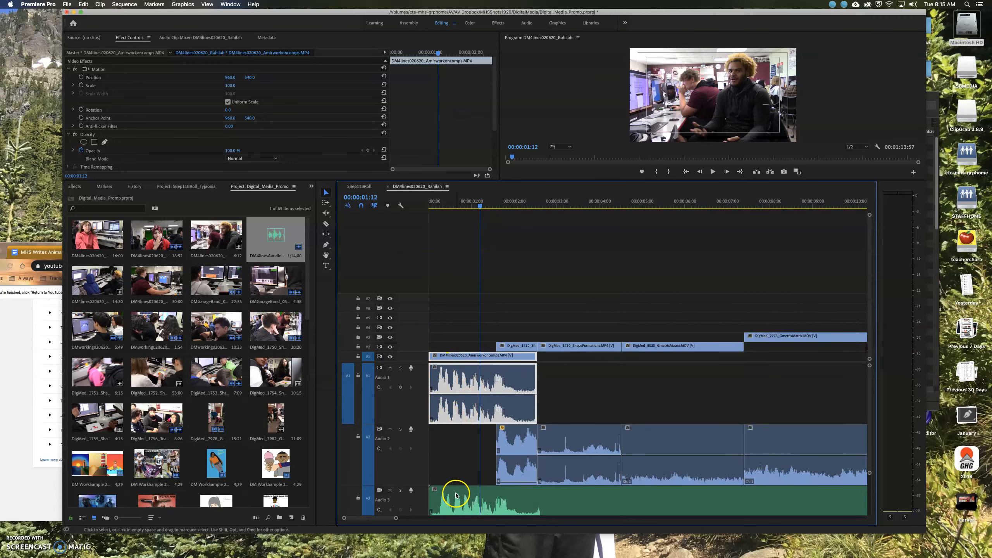
click(391, 368)
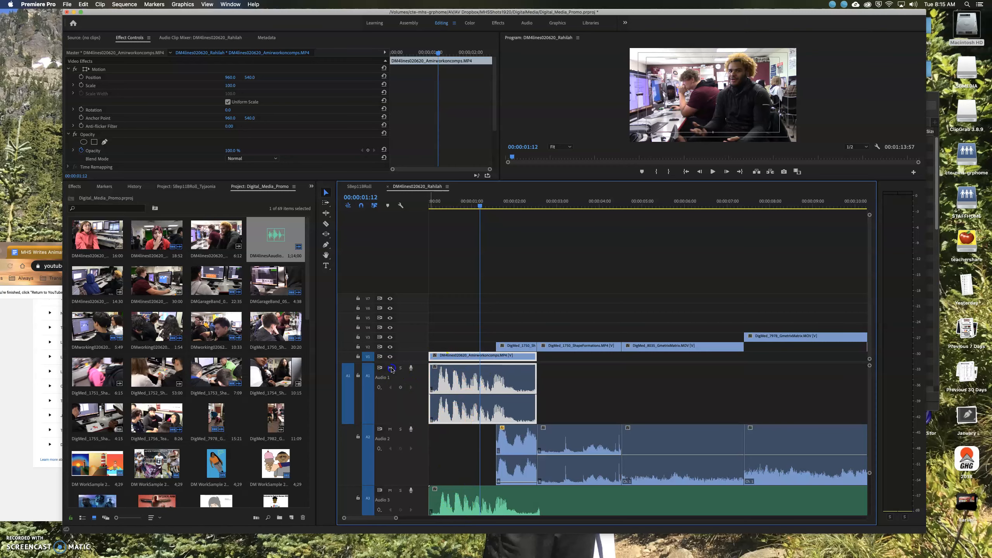
drag(481, 202, 435, 213)
key(space)
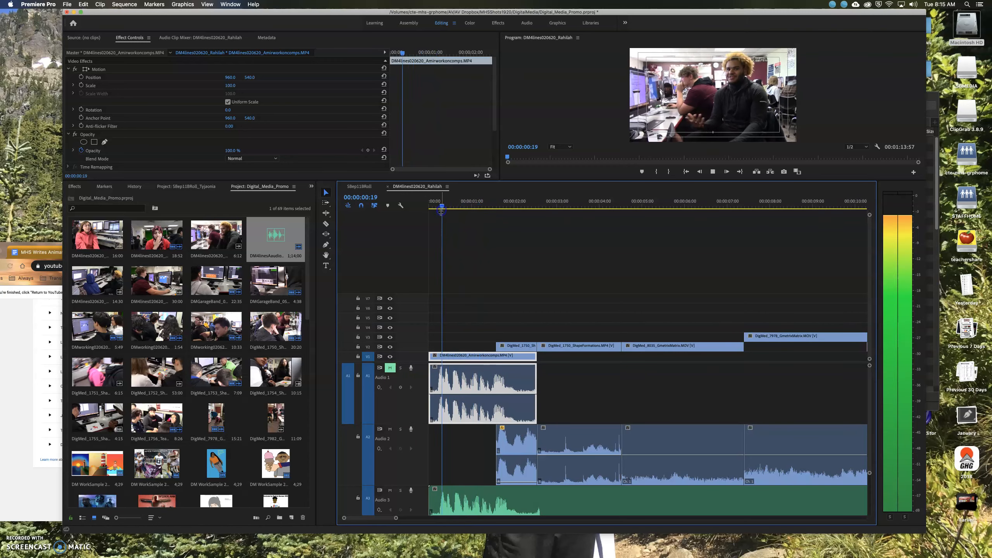
key(space)
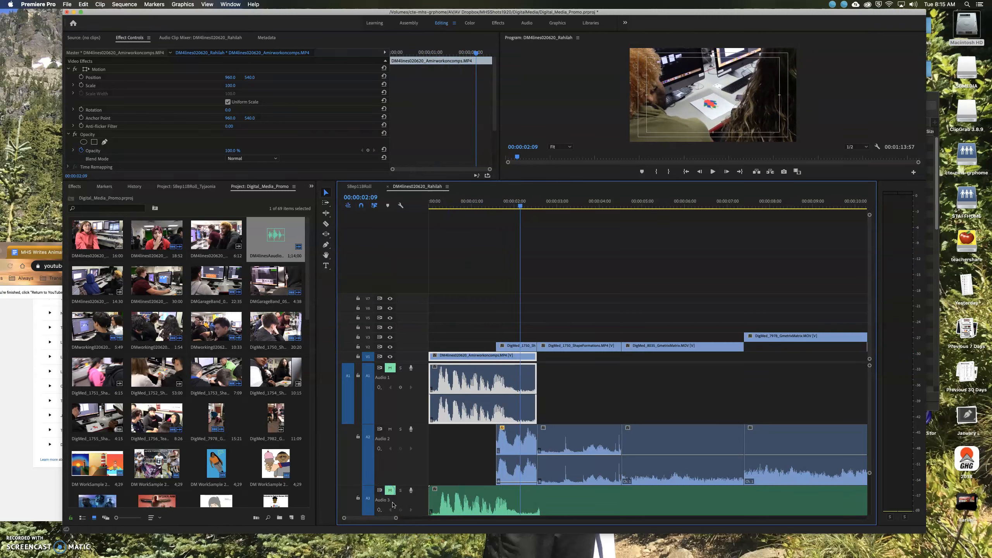
drag(397, 518, 551, 519)
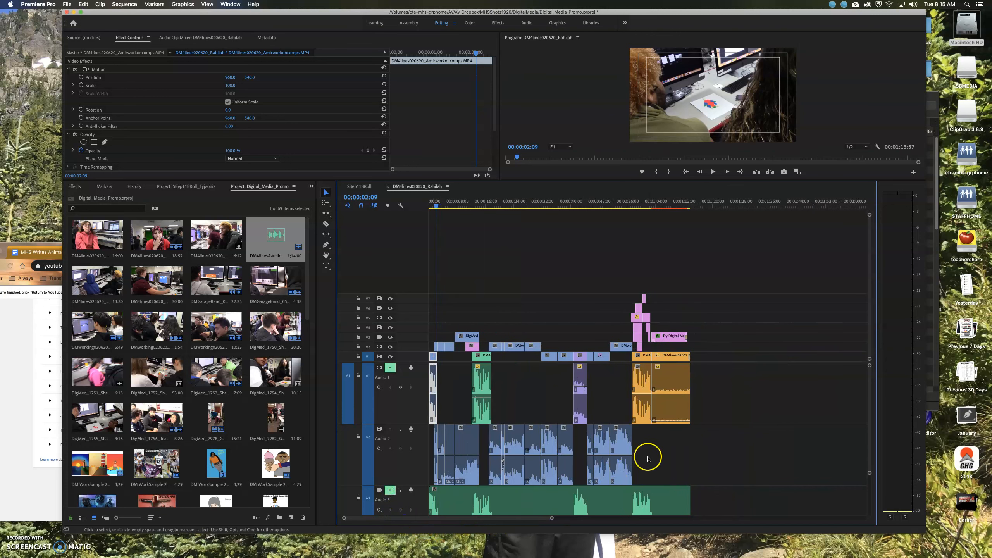
Step: Export the sequence's audio to the Desktop as DM4linesBaudio.mp3 with the MP3 128 kbps preset
click(67, 4)
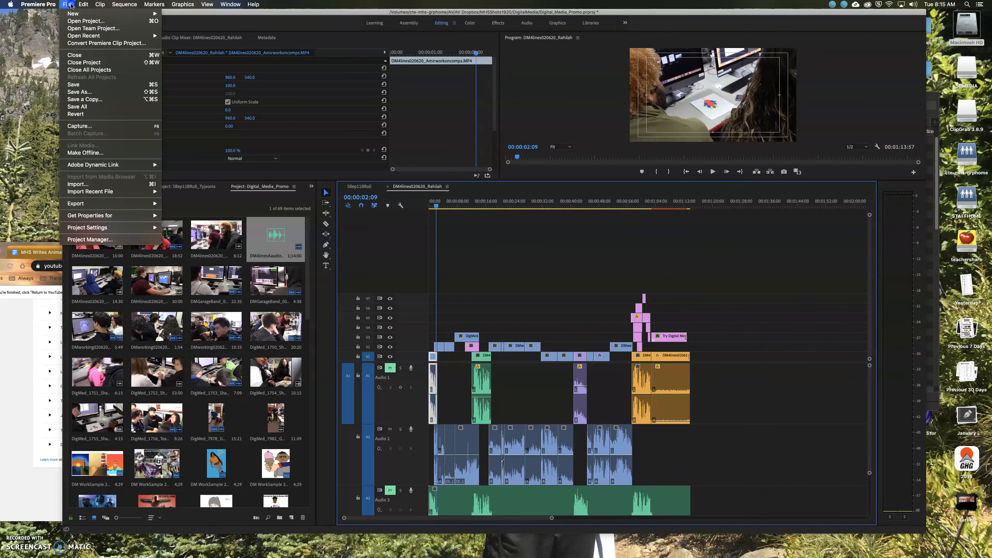
mouse_move(111, 203)
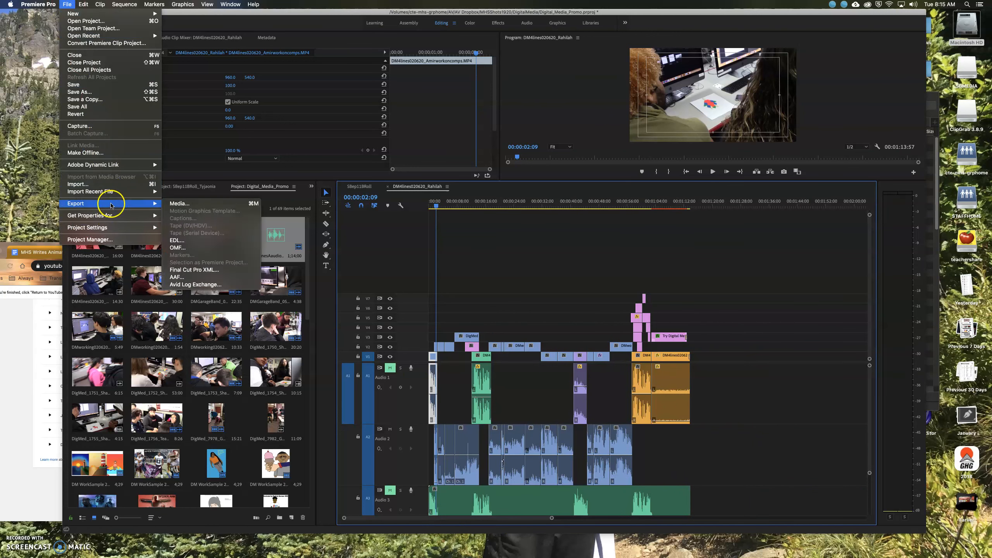
click(174, 203)
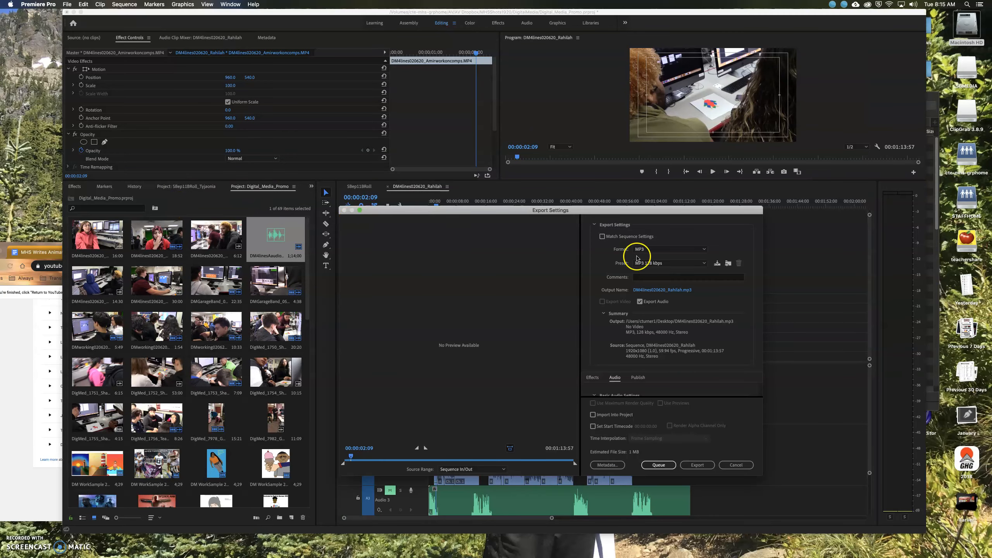
click(662, 291)
drag(564, 251, 535, 250)
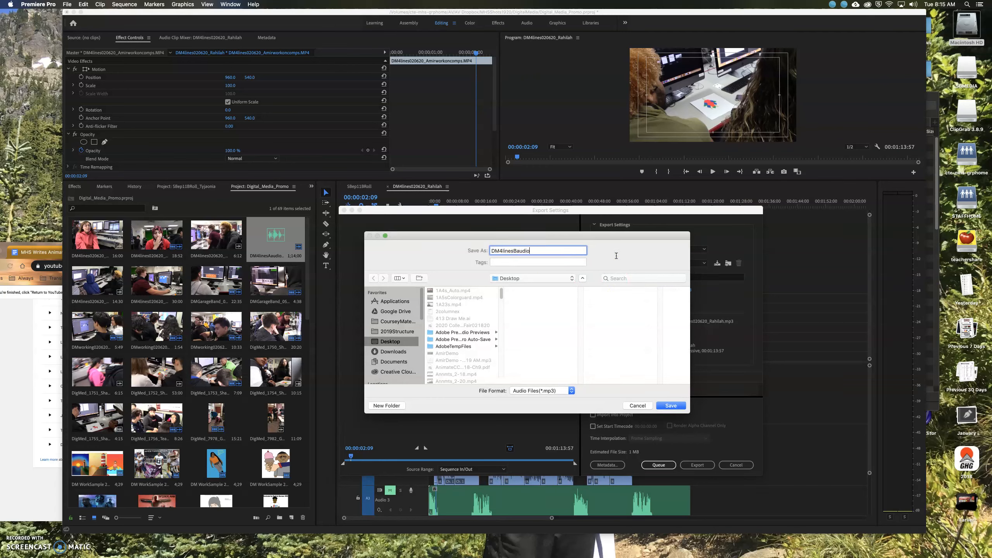
click(684, 412)
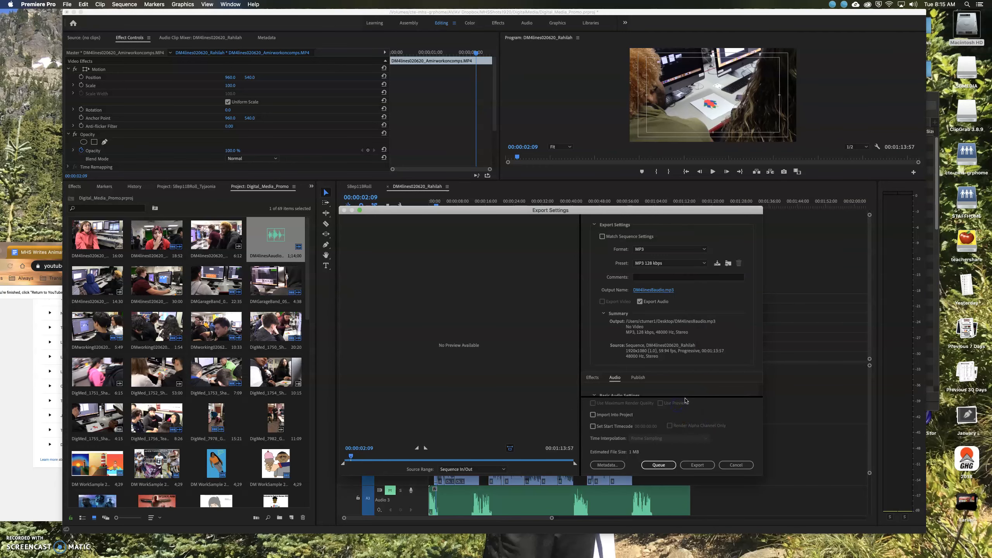
click(699, 465)
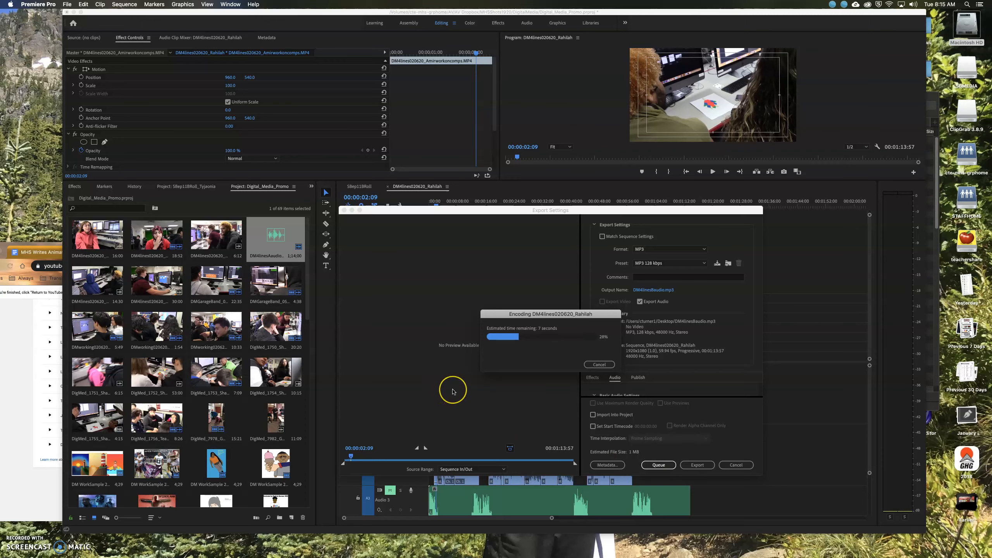
Step: Switch to Adobe Audition and open DM4linesBaudio.mp3 from the Desktop
mouse_move(388, 551)
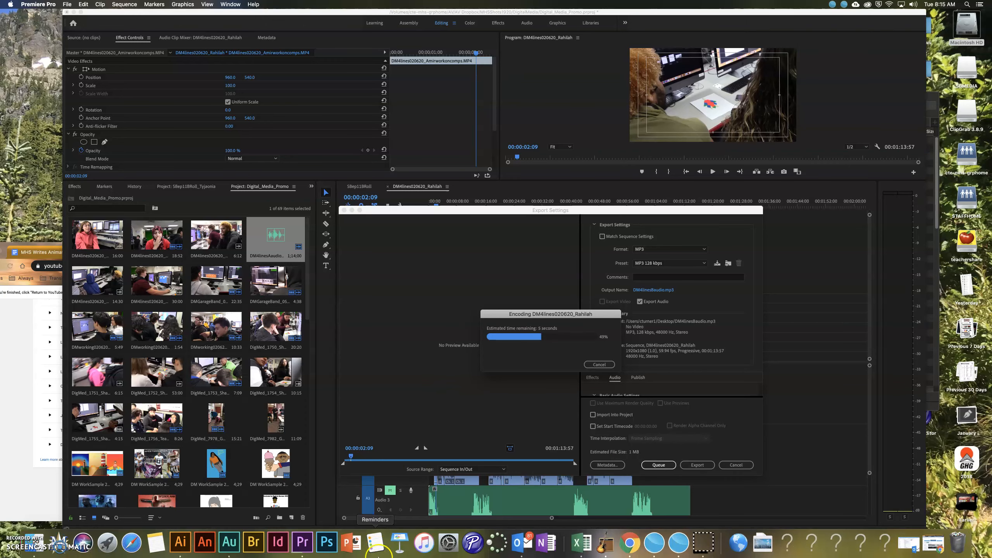
click(221, 551)
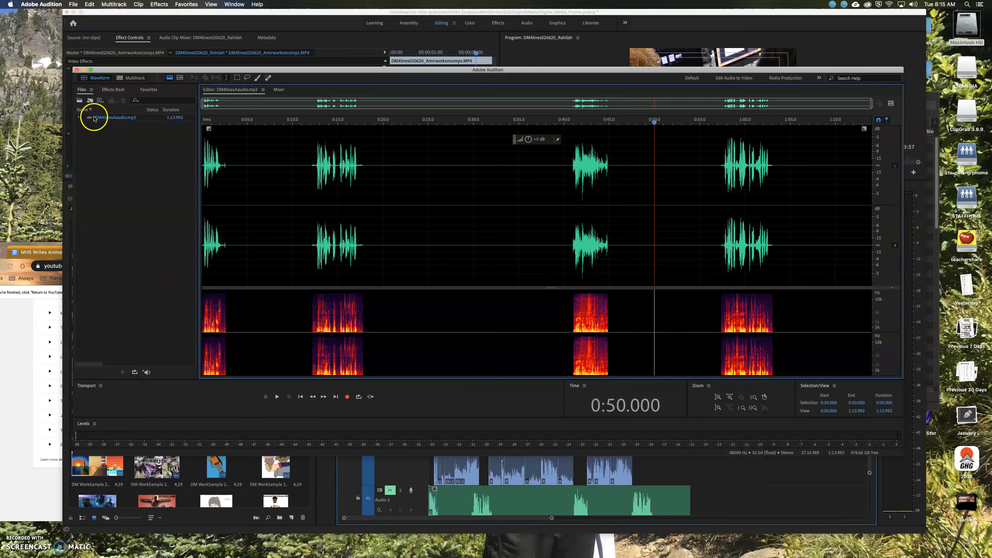
click(72, 4)
click(80, 20)
click(455, 145)
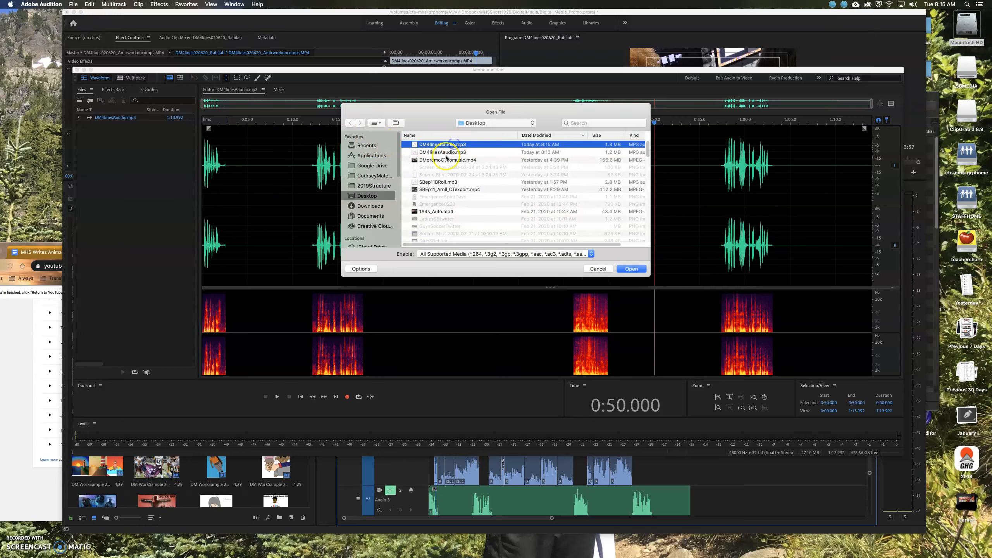
click(641, 269)
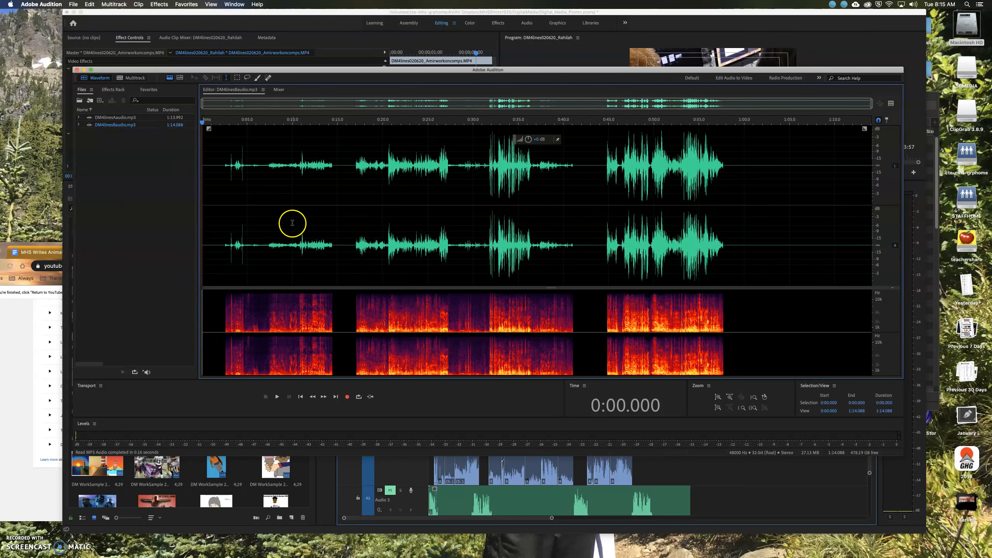
Step: Play the audio from 0:02 and lower the volume of the passage from about 0:07.4 to 0:14.4
drag(870, 102, 618, 129)
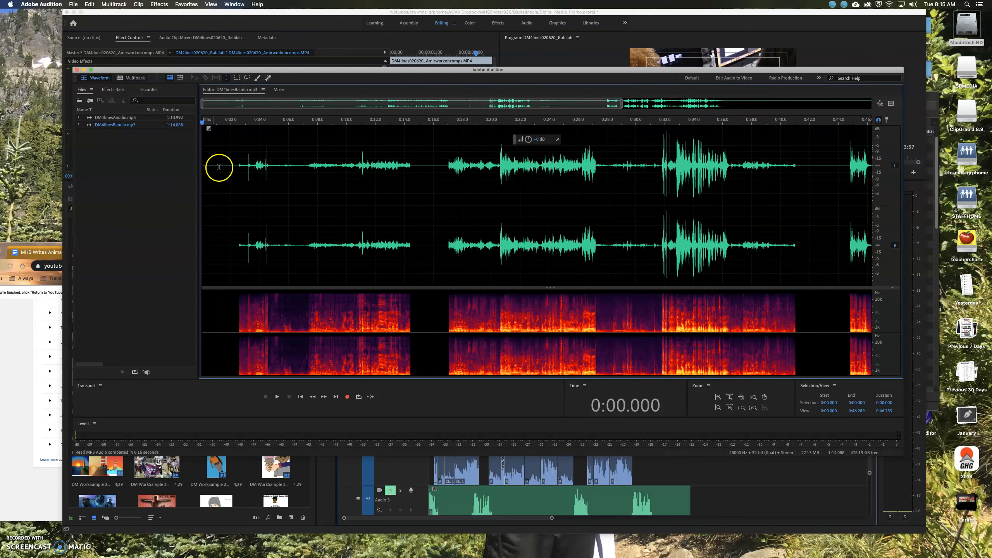
click(231, 160)
key(space)
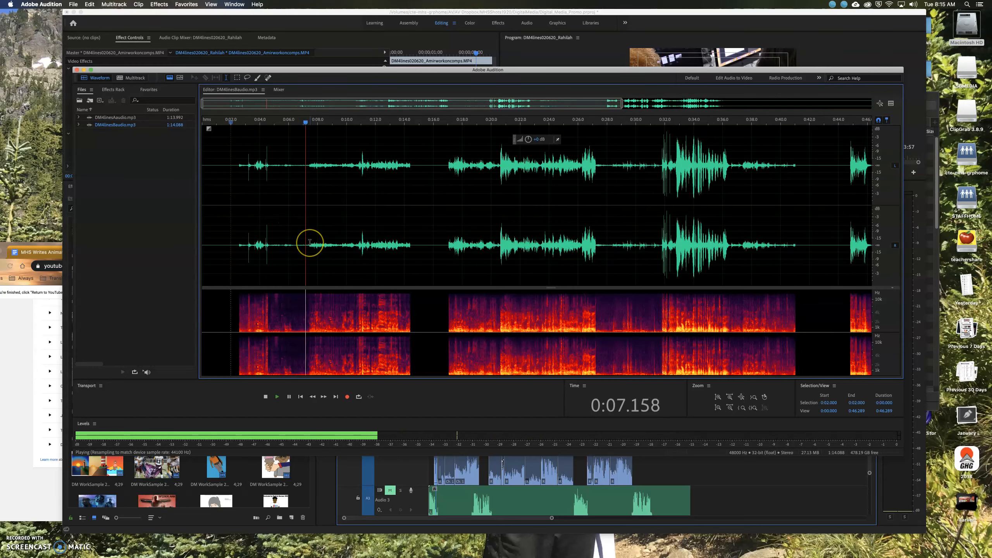
drag(309, 242, 410, 250)
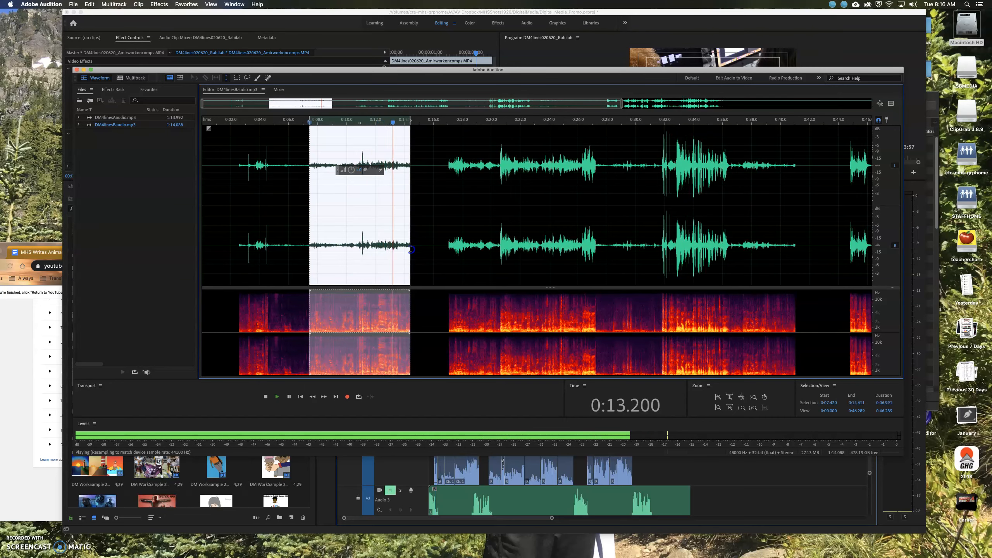
key(space)
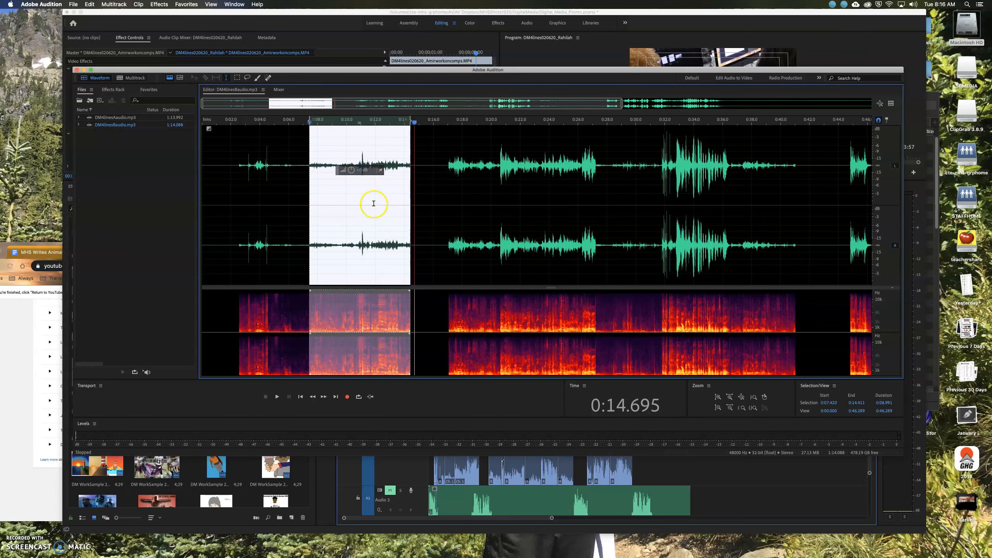
drag(362, 172, 356, 172)
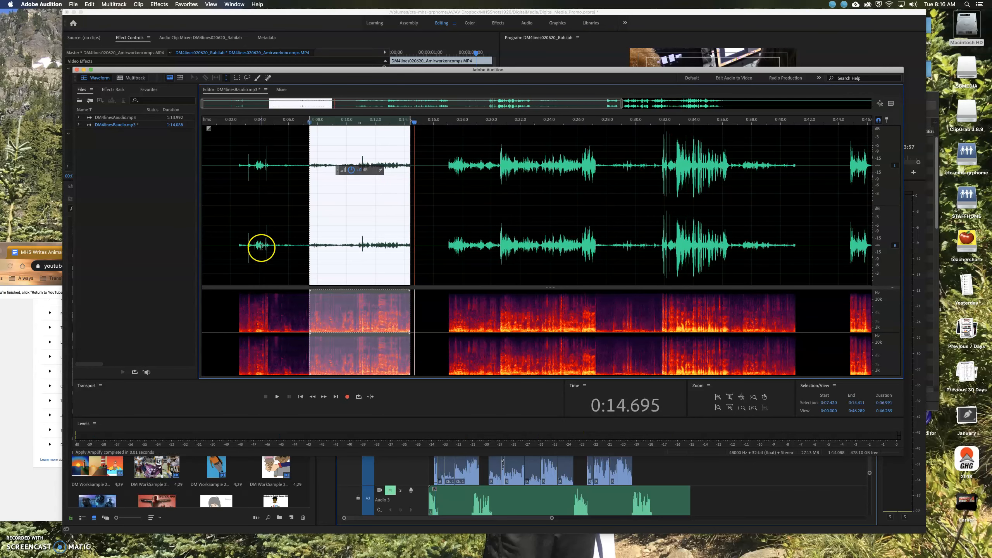
Step: Lower the volume of the passage from 0:03.0 to about 0:04.7 and briefly play the audio from about 0:17
drag(269, 248, 245, 249)
drag(257, 169, 253, 171)
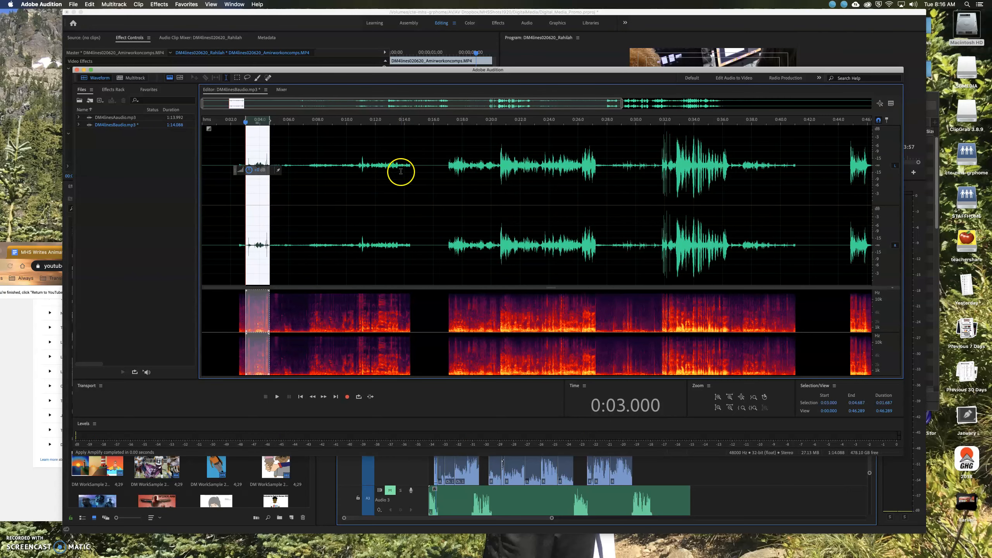
click(401, 167)
click(445, 165)
key(space)
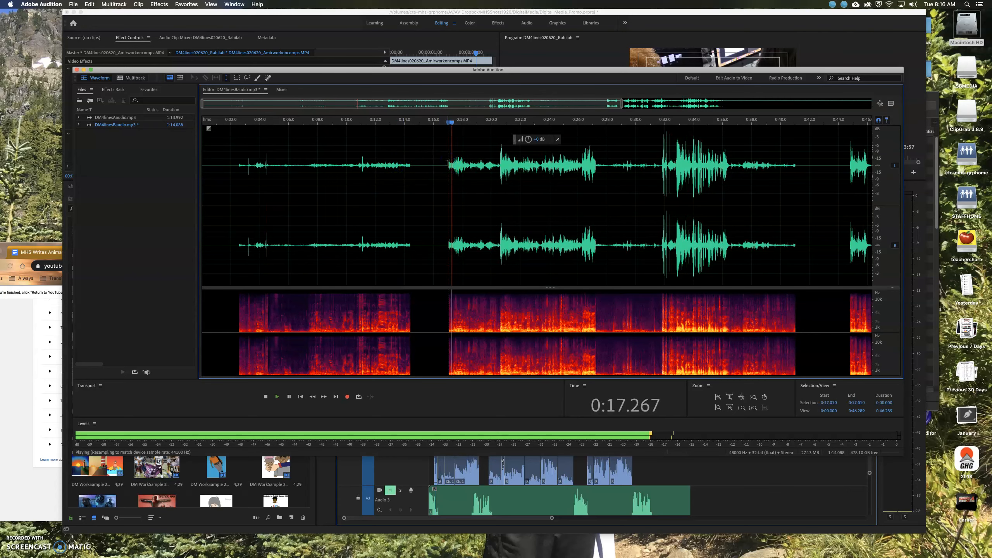
key(space)
Step: Fade out the section from 0:14.0 to about 0:14.7 and apply a fade to the section from 0:02.0 to about 0:02.9
drag(414, 166, 404, 169)
click(184, 5)
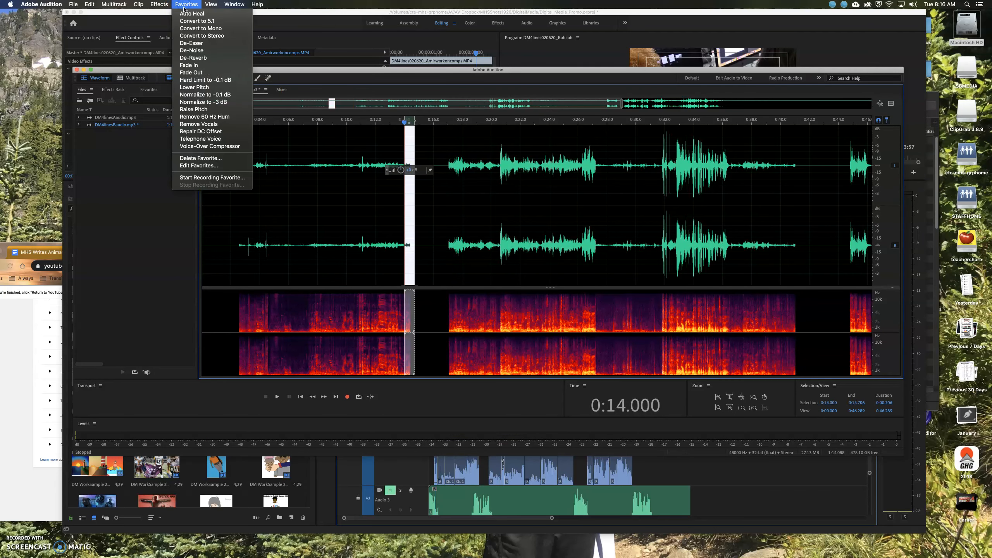
click(191, 72)
drag(231, 244, 244, 231)
click(184, 5)
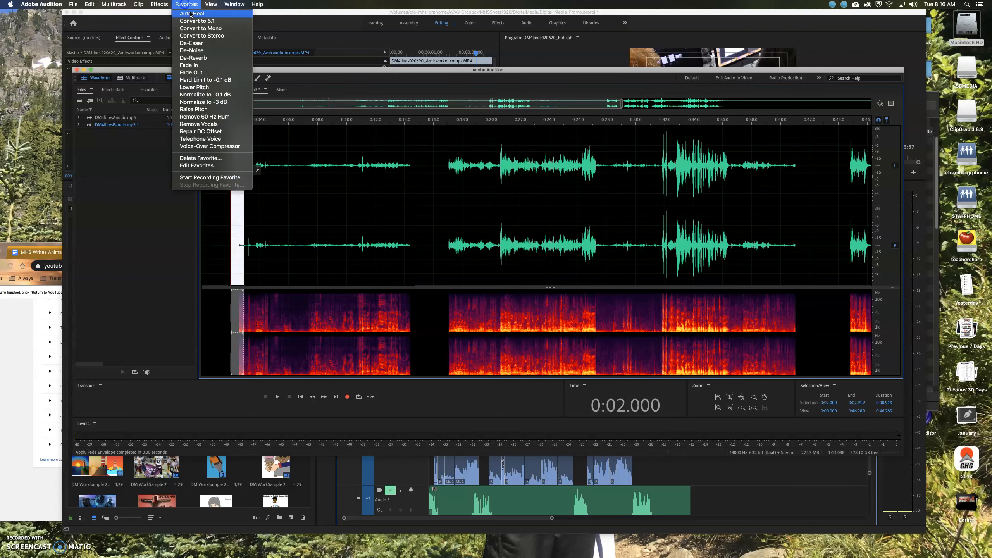
click(234, 73)
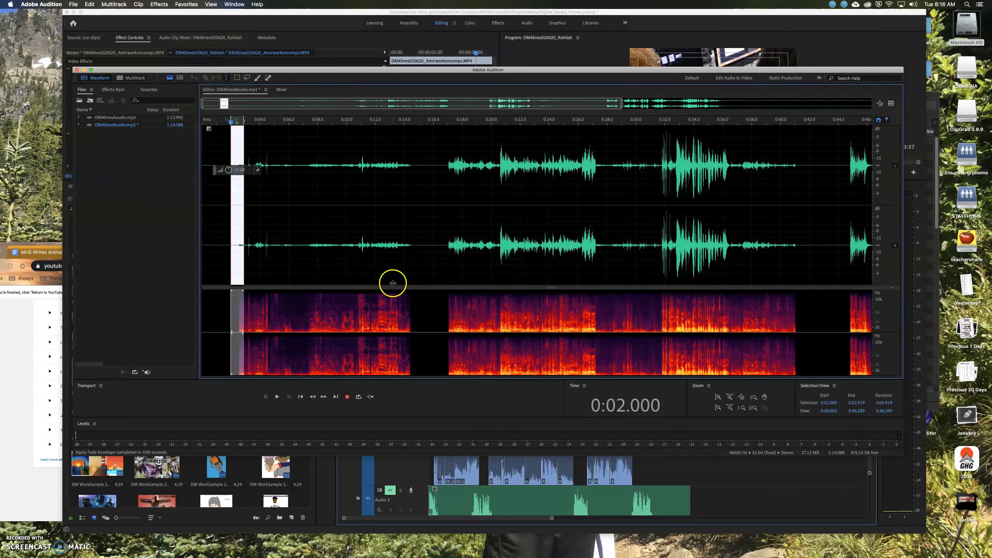
Step: Apply a fade-in to the section from about 0:16.8 to 0:18.0
click(447, 240)
click(442, 241)
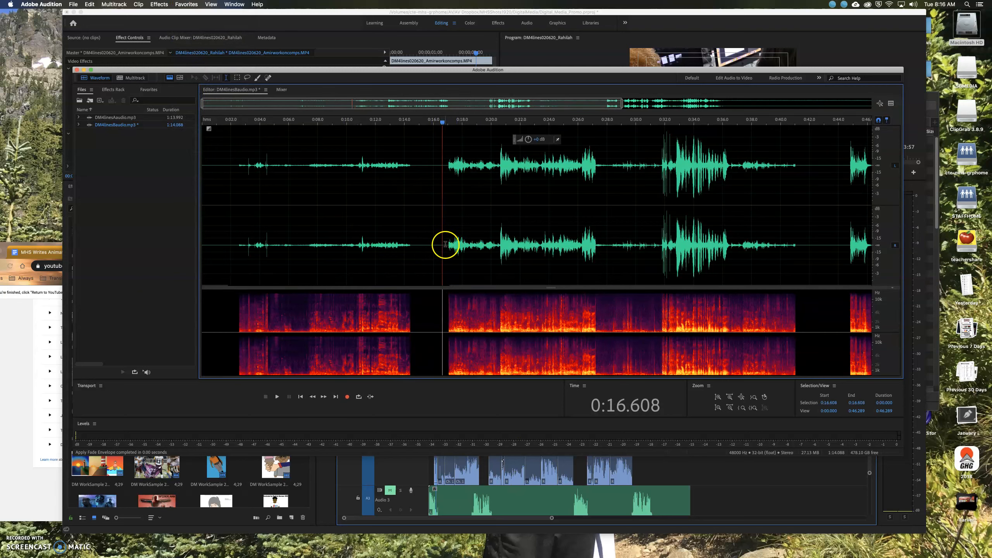
drag(445, 244, 462, 244)
click(187, 4)
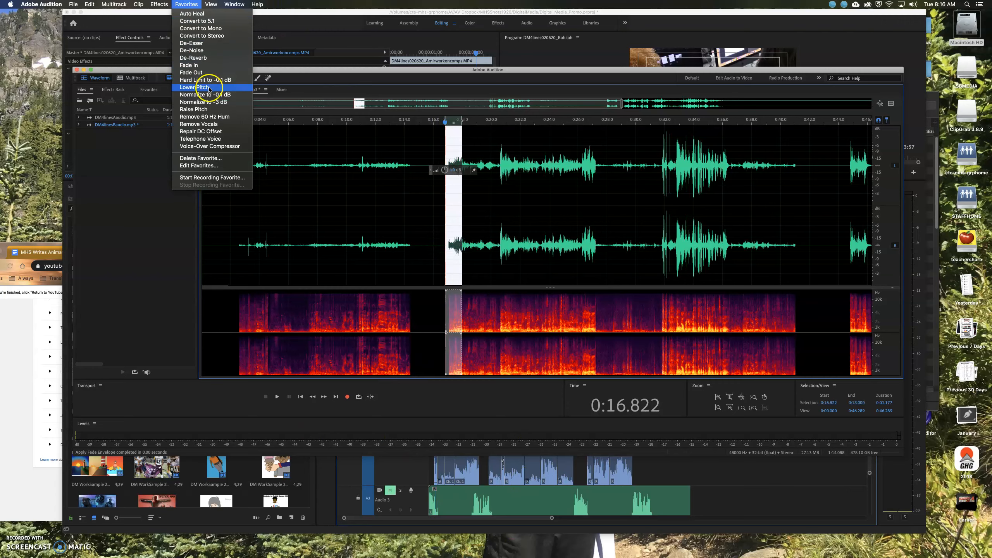
click(203, 65)
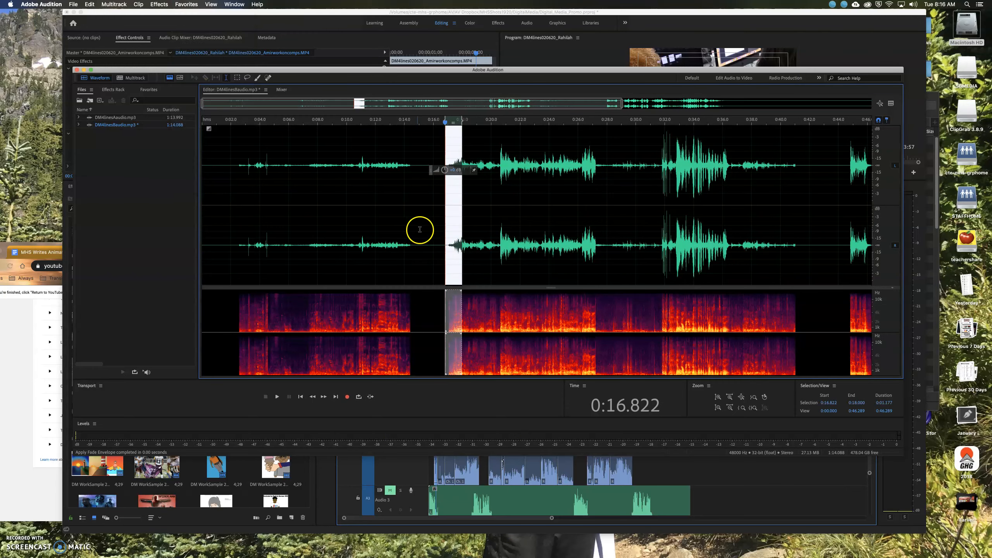
click(433, 245)
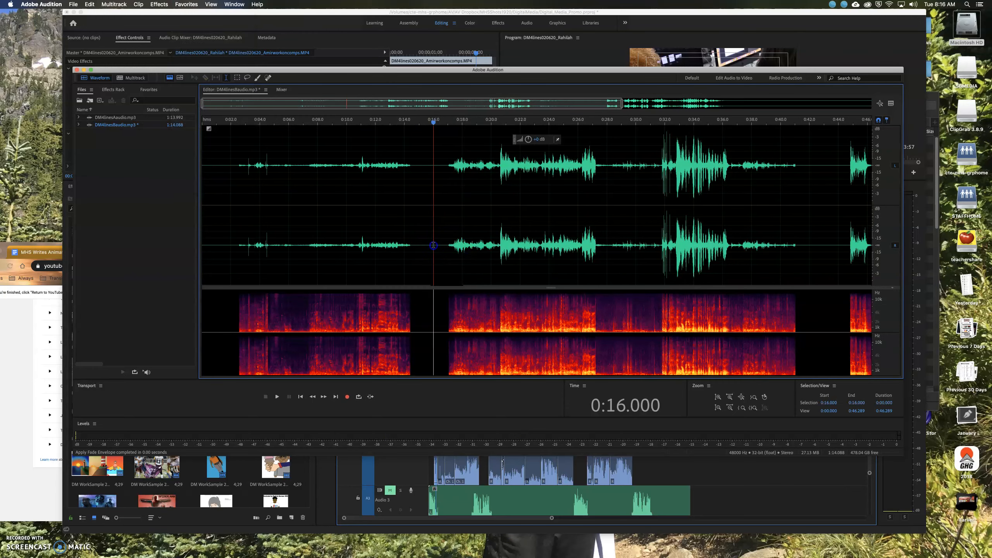
Step: Lower the volume of the short peak from about 0:03.0 to 0:03.4 and play the audio from about 0:17
drag(251, 249, 246, 250)
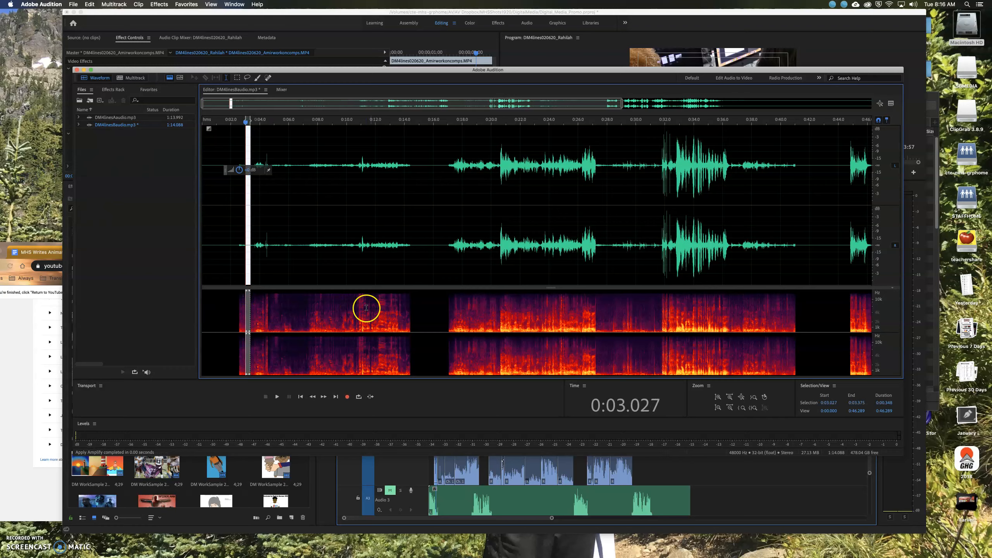
click(449, 239)
key(space)
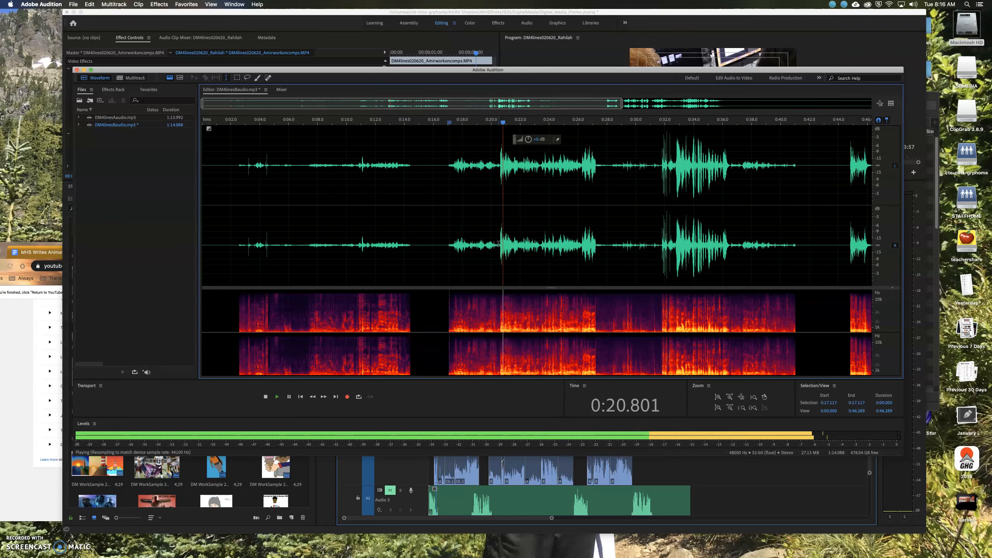
Step: Lower the volume of the loud passage from 0:20.6 to about 0:27.3 and play the audio from 0:20
click(499, 246)
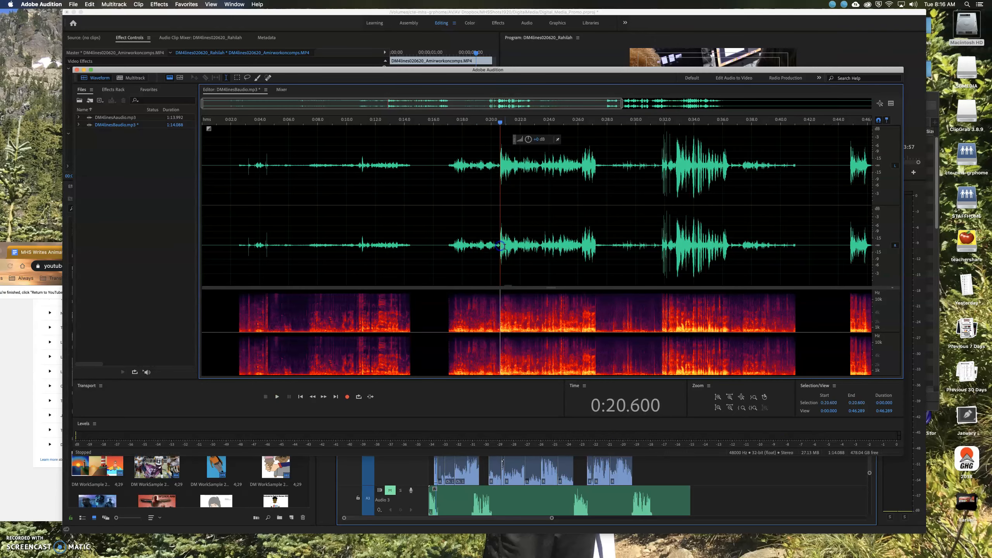
drag(500, 245, 597, 256)
drag(552, 171, 547, 171)
click(489, 173)
key(space)
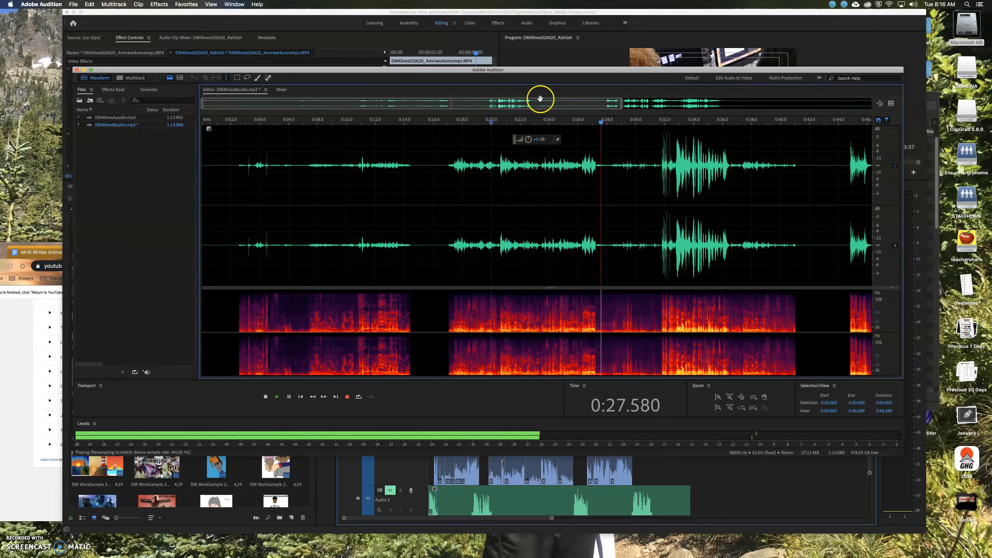
Step: Lower the volume of the passage from about 0:31.8 to 0:36.5 and play the audio from about 0:37
drag(544, 102, 784, 111)
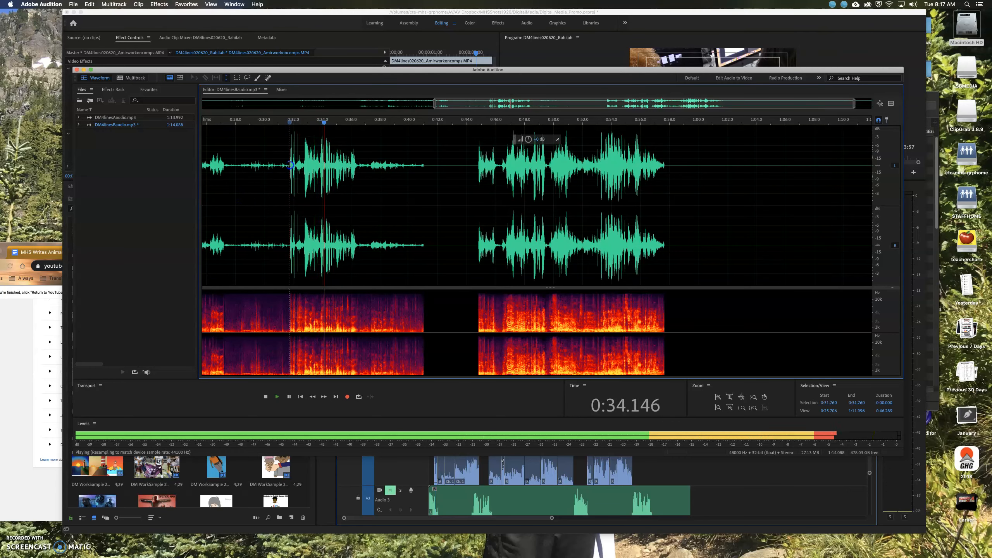
drag(289, 165, 360, 171)
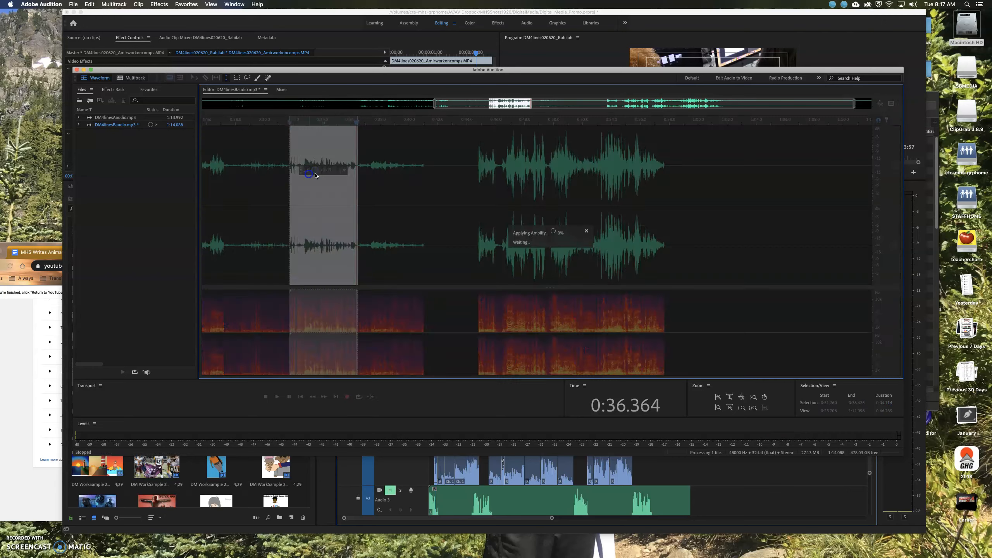
click(365, 165)
key(space)
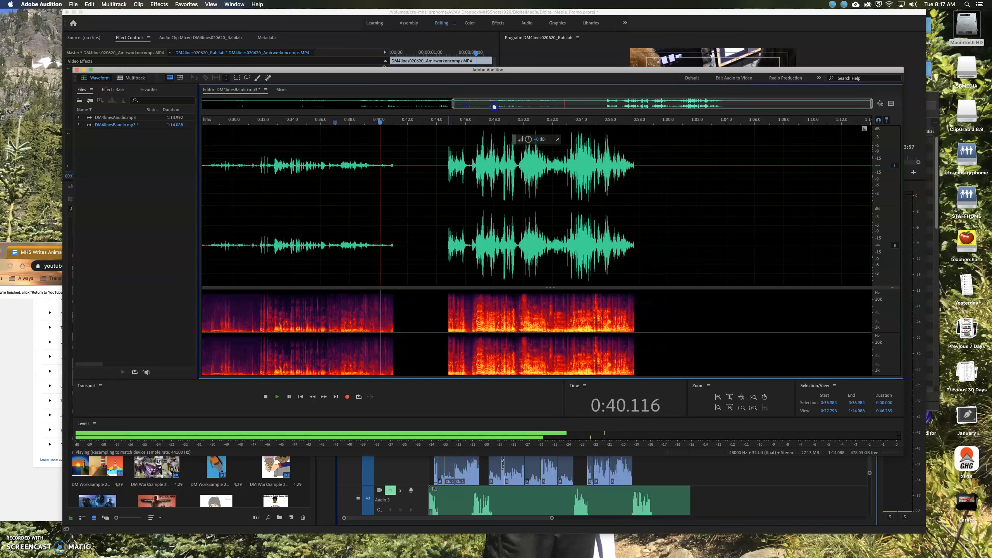
Step: Lower the volume of the passage from about 0:37.3 to 0:40.6 and play the audio from about 0:34.9
key(space)
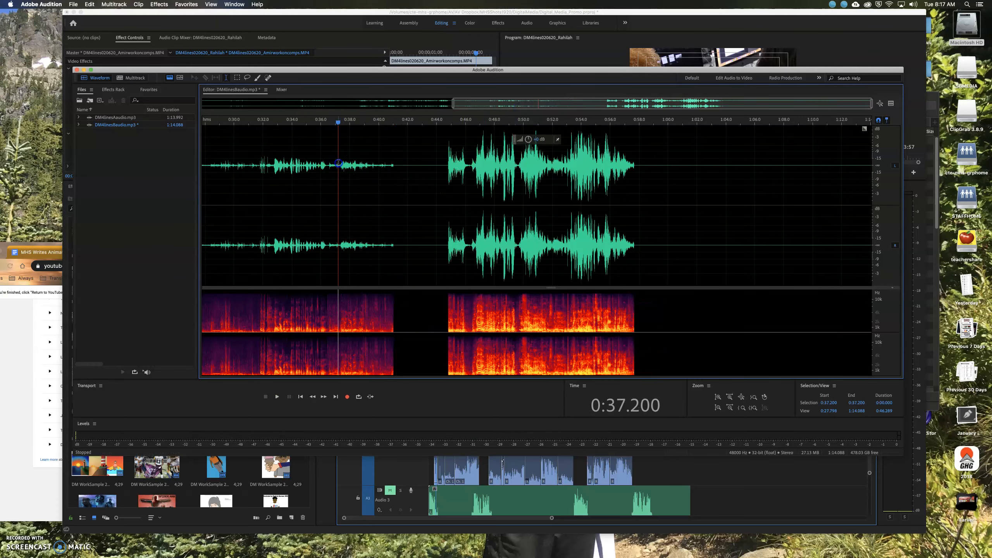
key(space)
key(space)
click(340, 163)
drag(339, 163, 358, 171)
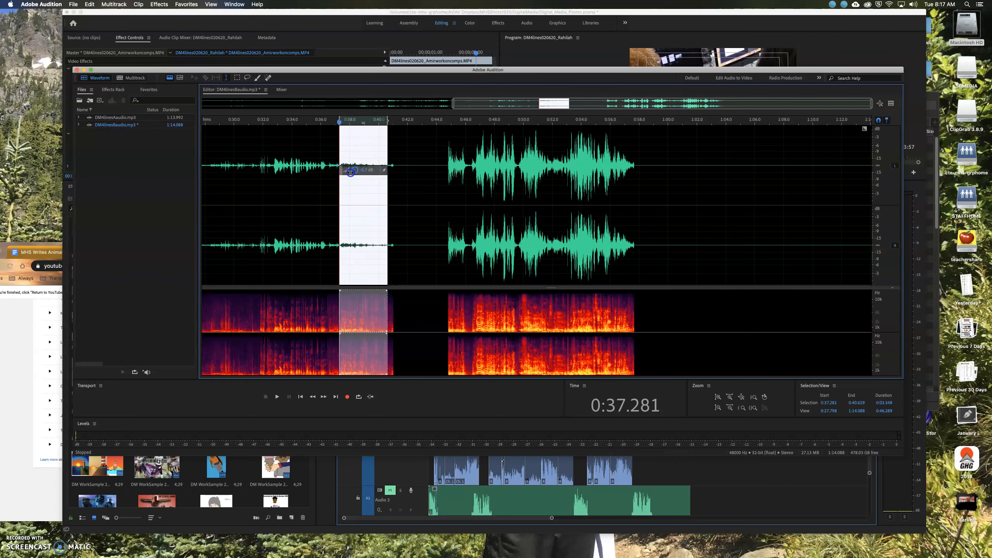
click(305, 165)
key(space)
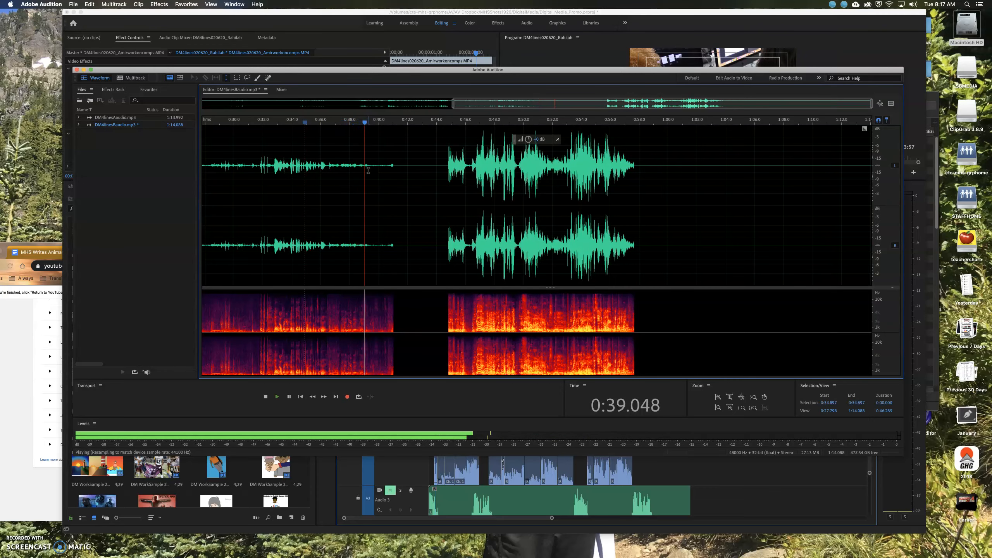
Step: Lower the volume of the last passage from about 0:44.7 to 0:57.8 and listen to it with the whole waveform shown
click(446, 243)
drag(447, 243, 636, 257)
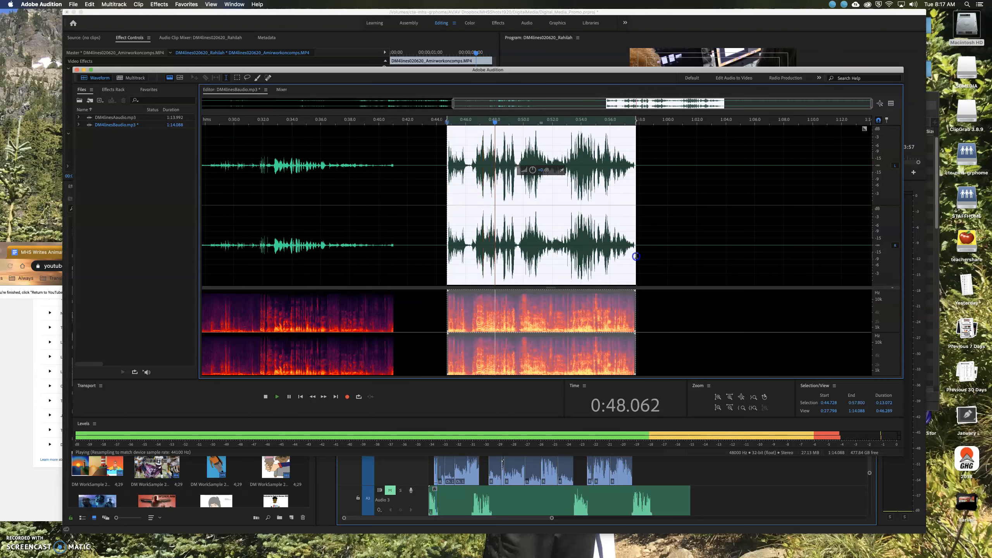
drag(541, 171, 529, 171)
drag(453, 104, 141, 112)
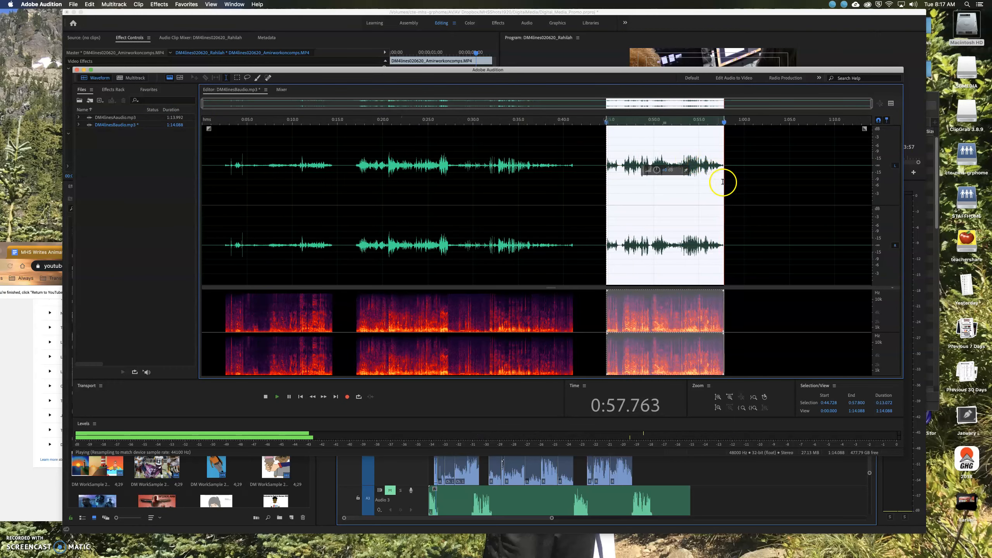
click(768, 186)
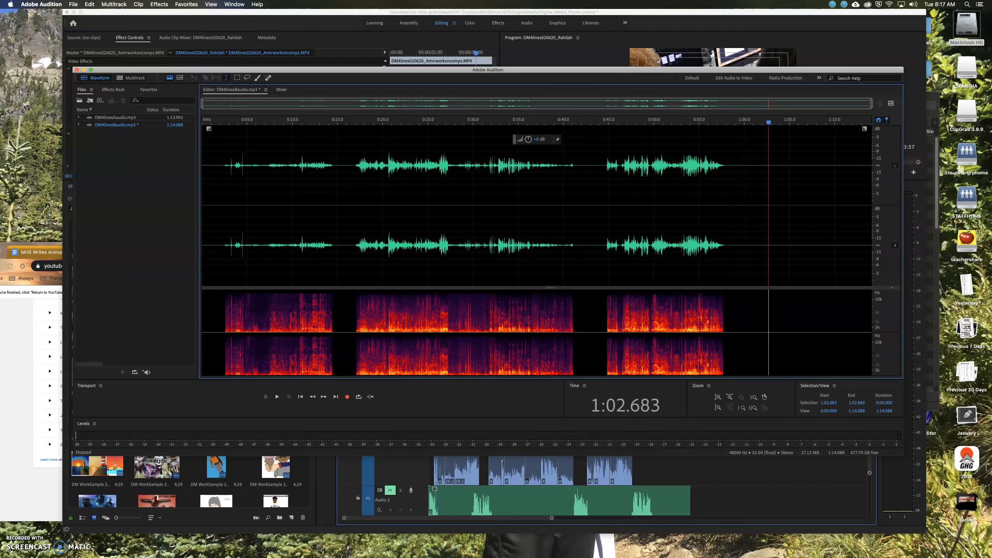
Step: Save the edited audio, and in Finder copy DM4linesBaudio.mp3 from the Desktop into the DMPromo folder
click(75, 4)
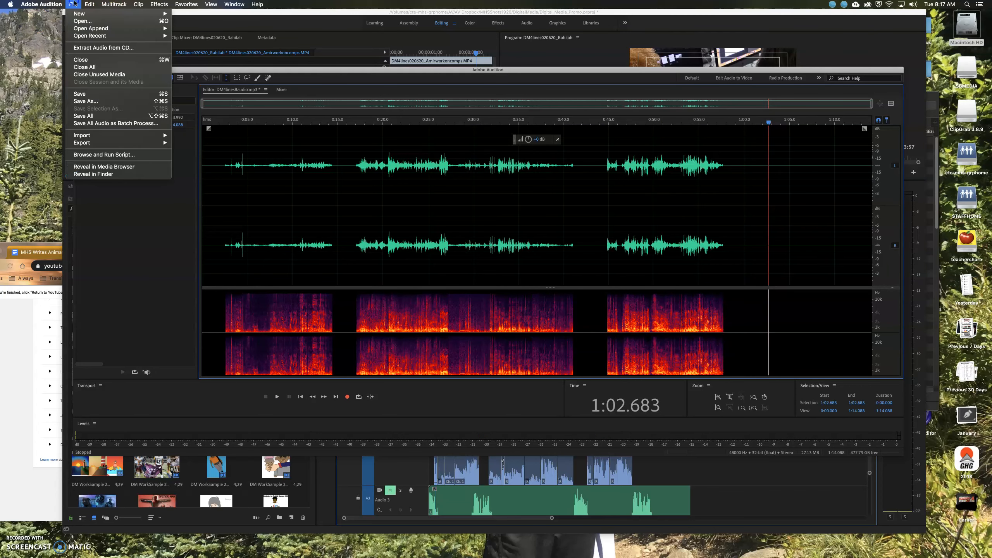
click(90, 95)
drag(124, 70, 460, 501)
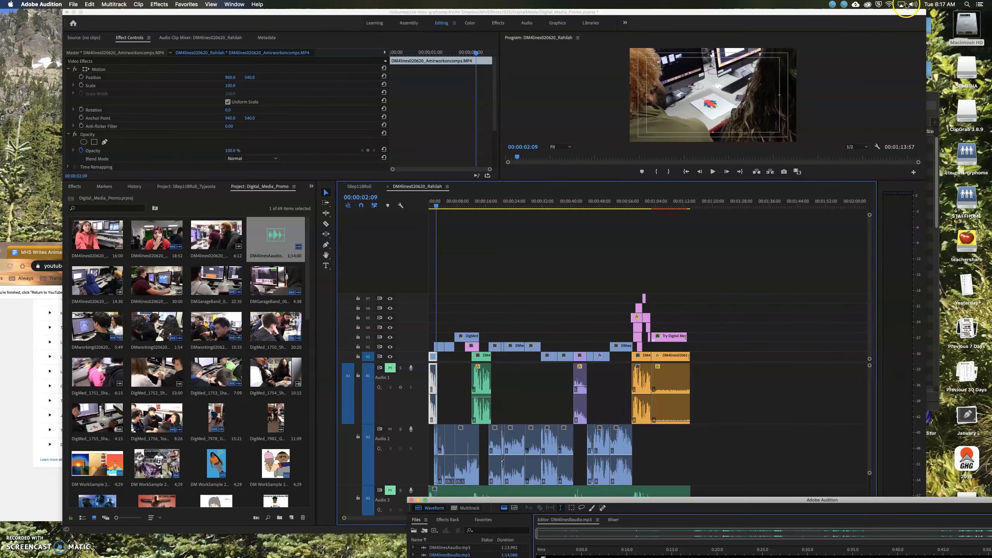
drag(899, 12, 879, 476)
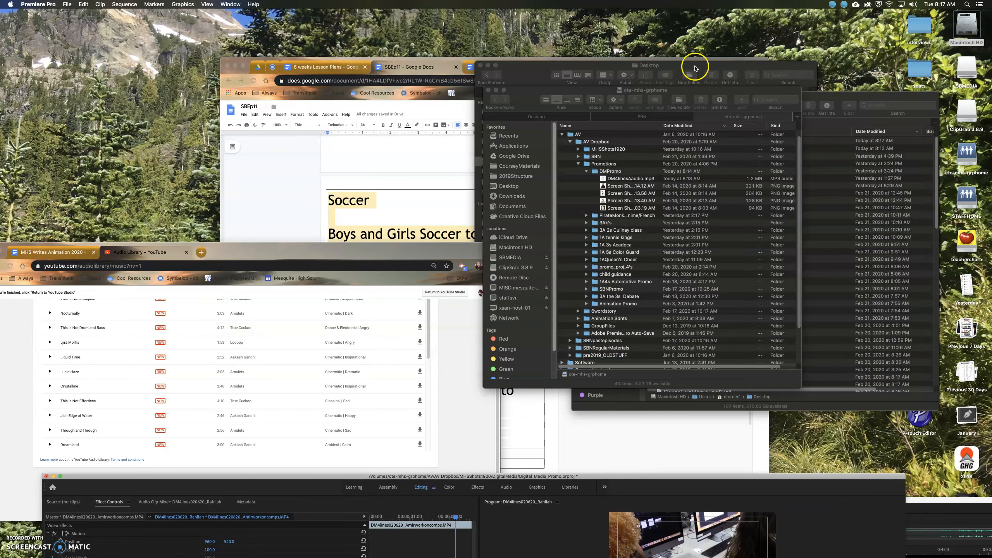
drag(694, 92, 431, 65)
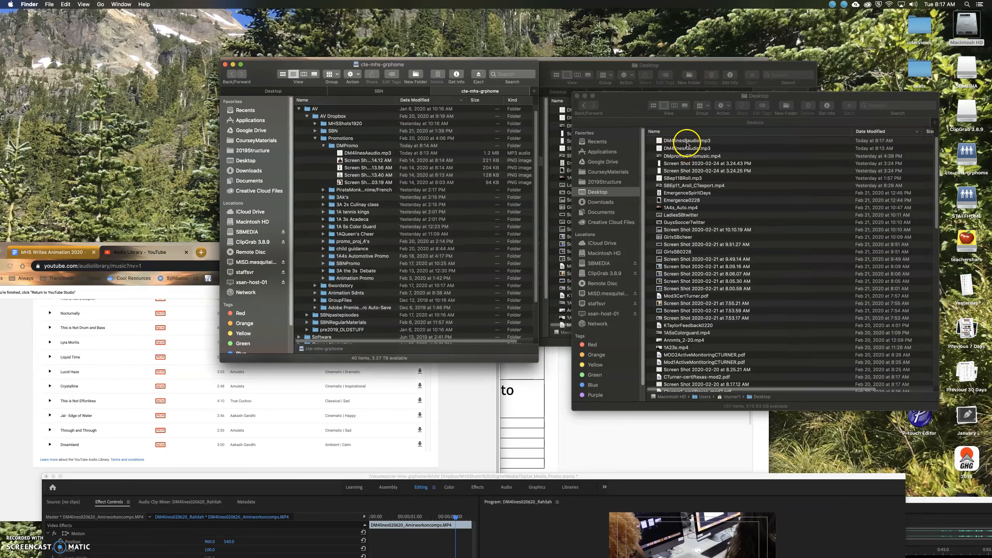
click(686, 142)
drag(687, 142, 355, 157)
Step: Import DM4linesBaudio.mp3 from the DMPromo folder into the Digital_Media_Promo project in Premiere Pro
drag(416, 69, 719, 45)
drag(396, 475, 455, 145)
click(660, 130)
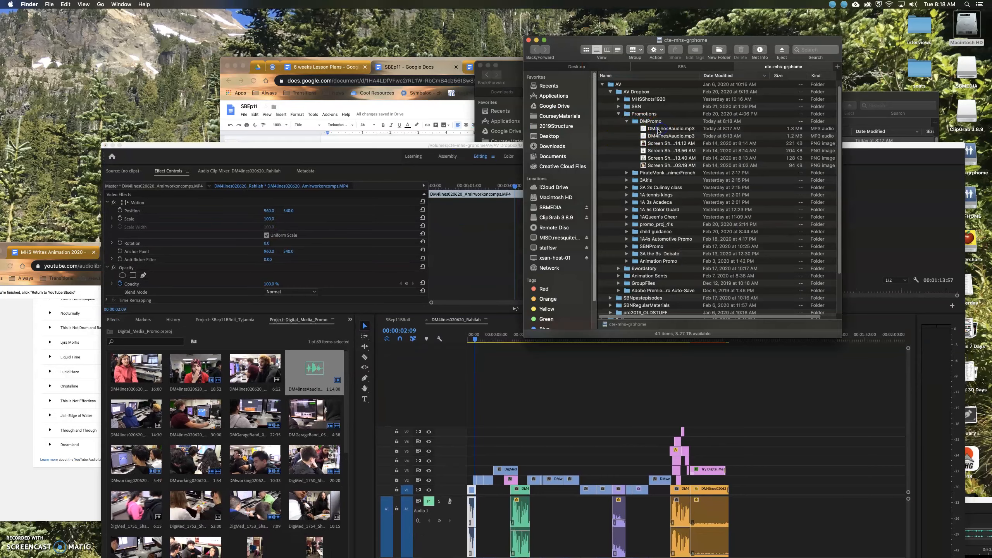
click(658, 130)
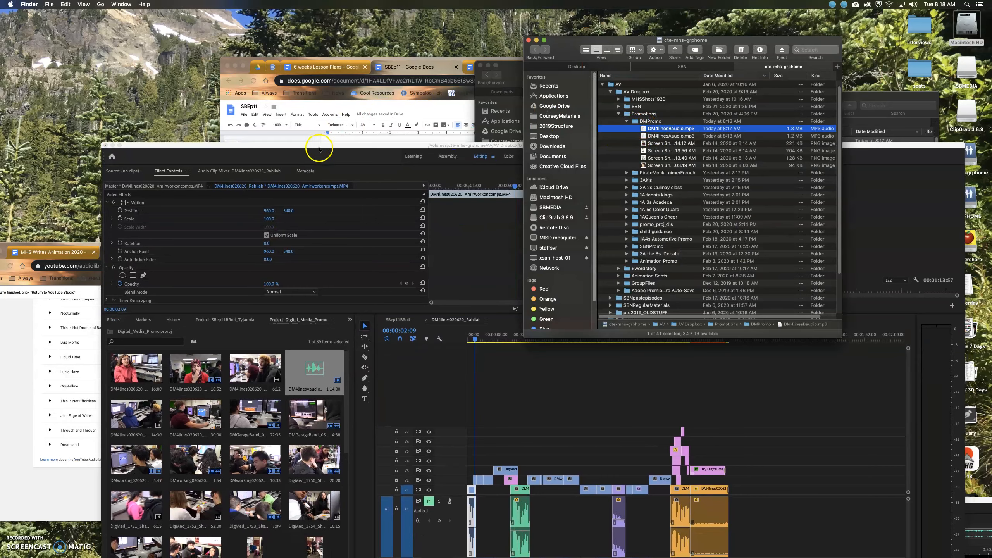
drag(318, 149, 247, 43)
drag(891, 37, 844, 237)
drag(551, 238, 220, 380)
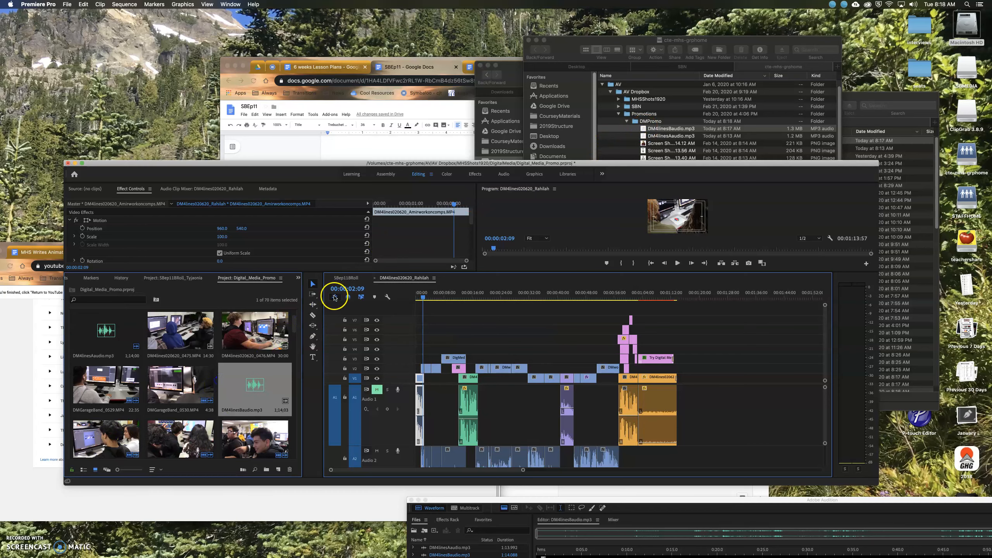
Step: Add an audio track below Audio 3 and place DM4linesBaudio.mp3 on it at the start of the sequence
drag(825, 387, 823, 367)
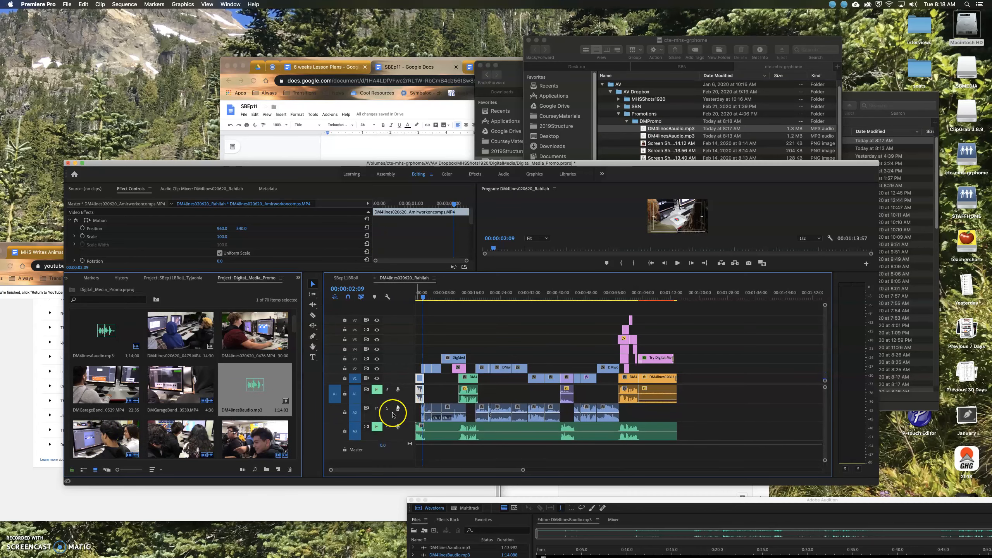
click(377, 409)
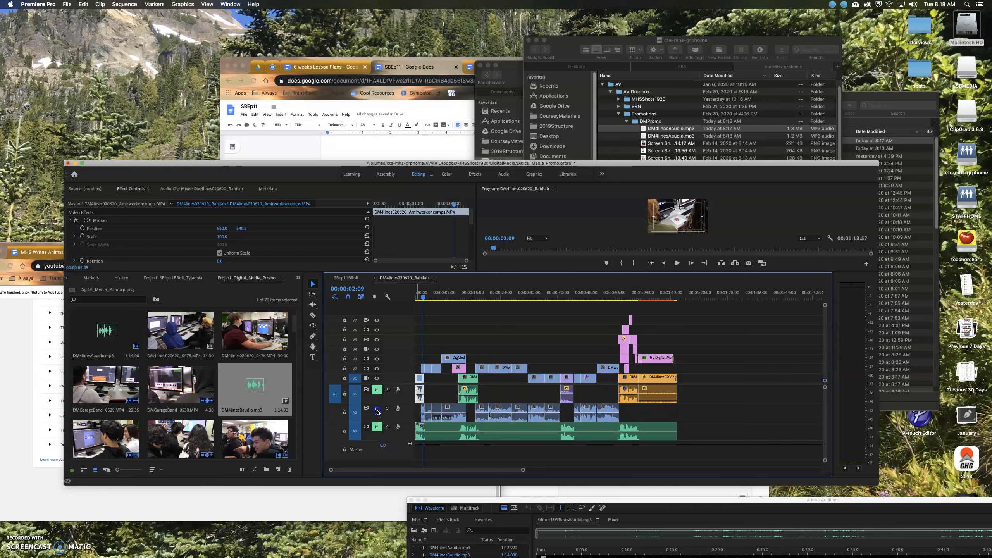
click(249, 404)
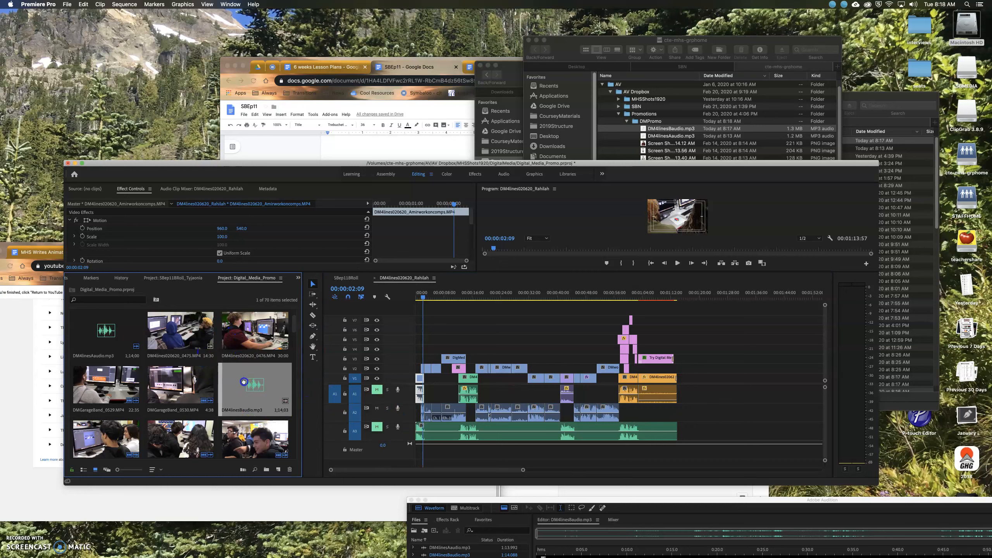
right_click(363, 438)
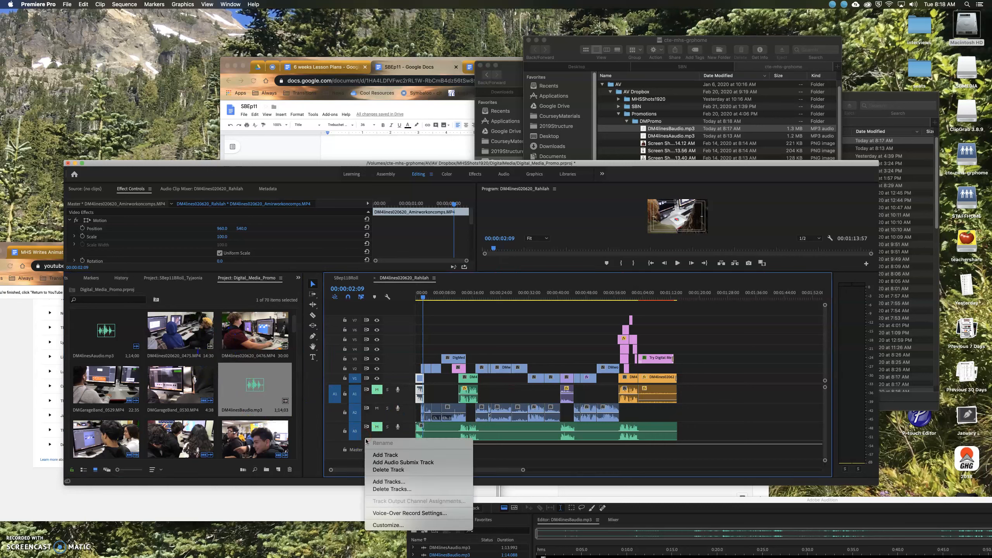
click(374, 456)
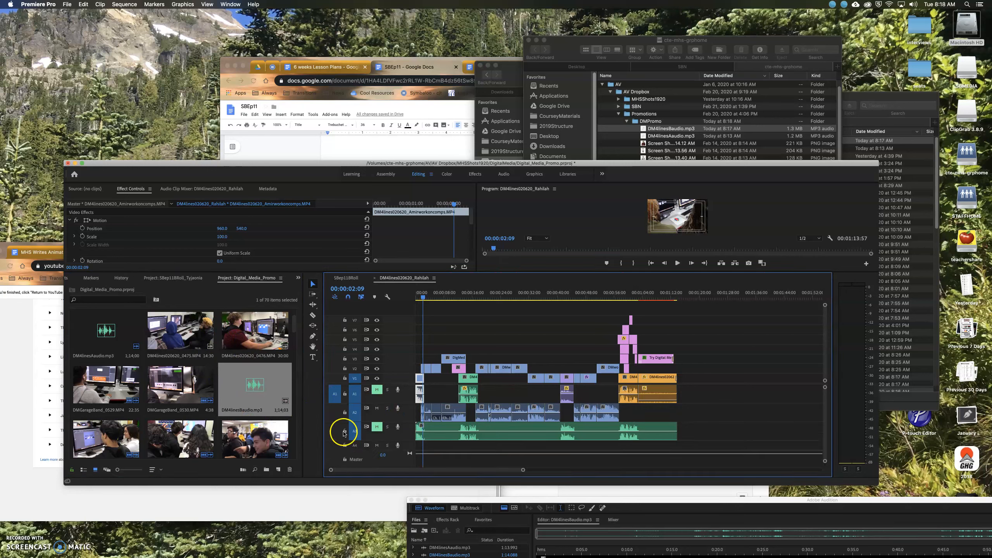
drag(261, 380, 414, 447)
click(528, 322)
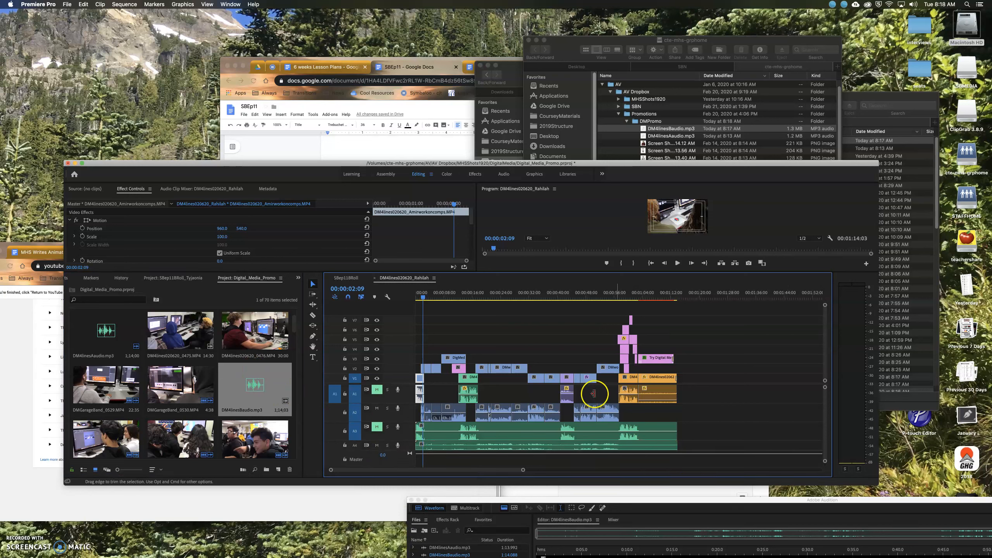
Step: Play the sequence from about 7 seconds to check the B-roll audio, enlarging the program preview
drag(523, 469, 479, 476)
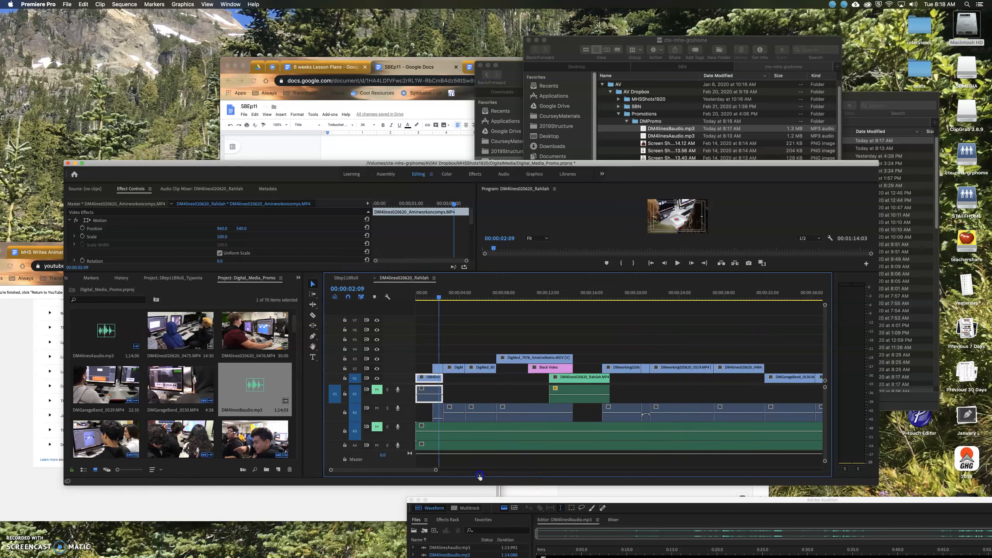
click(447, 302)
drag(527, 306, 497, 307)
key(space)
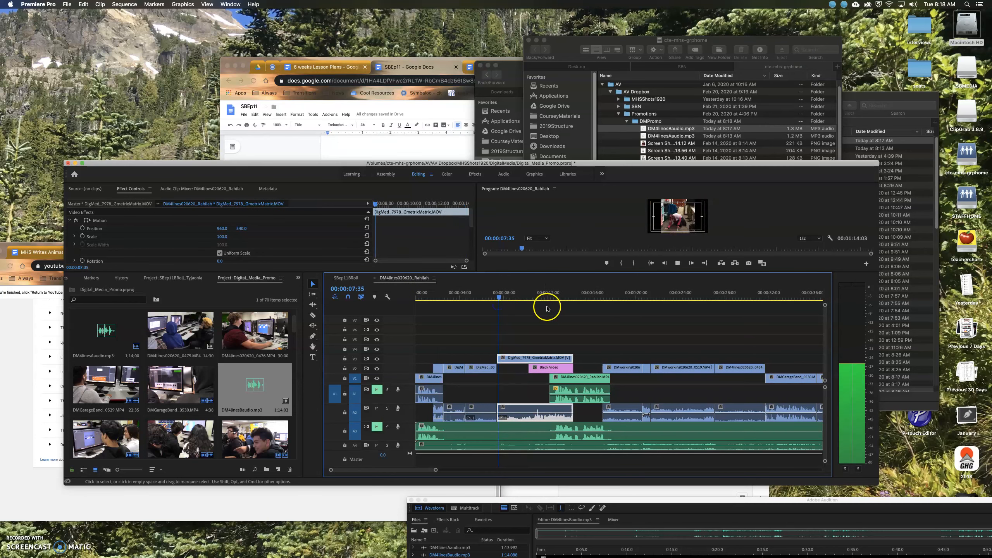
key(space)
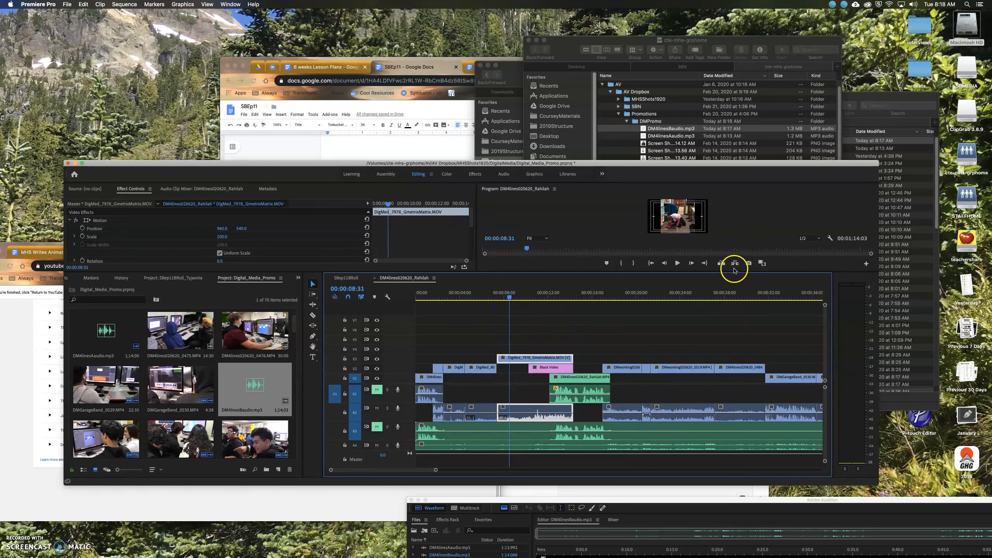
drag(733, 272, 737, 355)
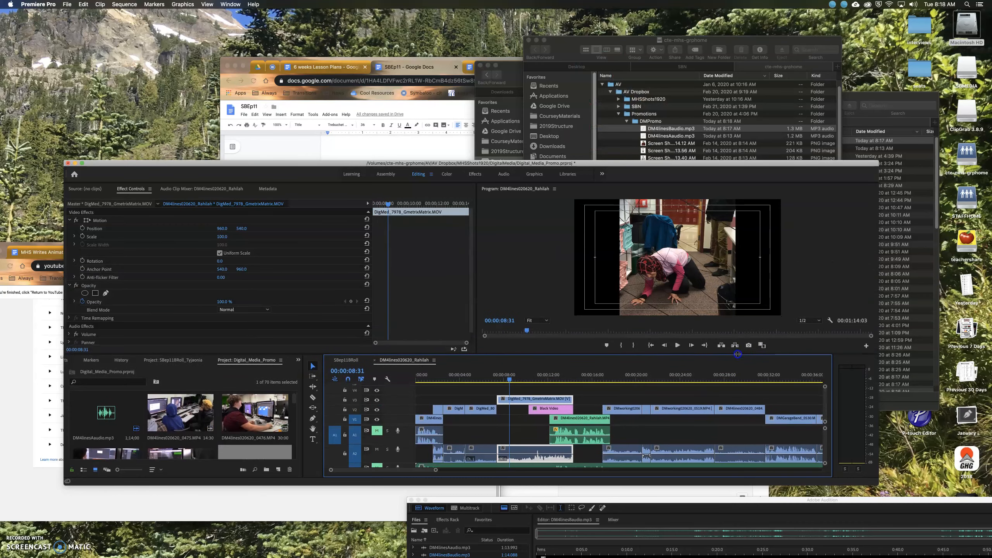
key(space)
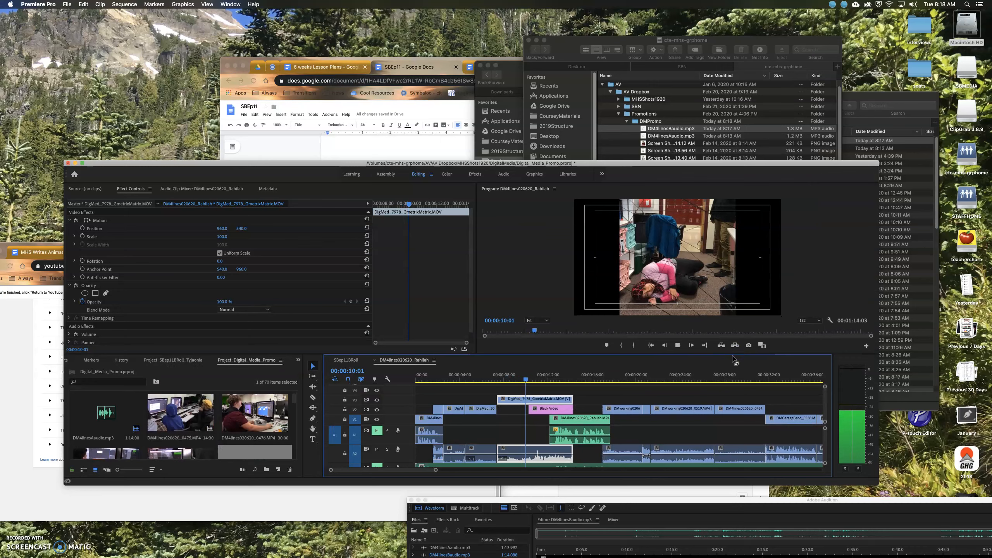
Step: Mute the Audio 2 track and replay the sequence from about 10 seconds to check the B-roll sound
key(space)
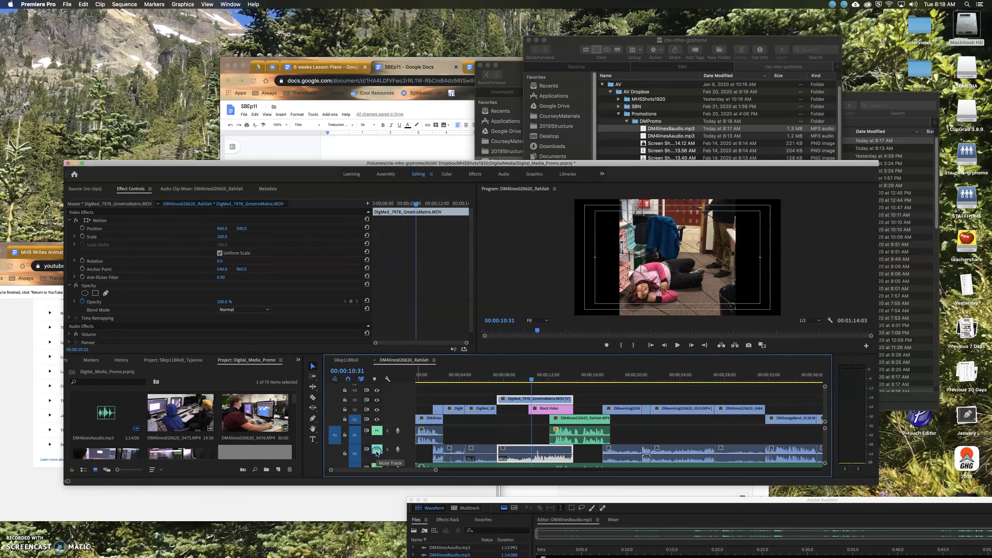
key(space)
click(376, 450)
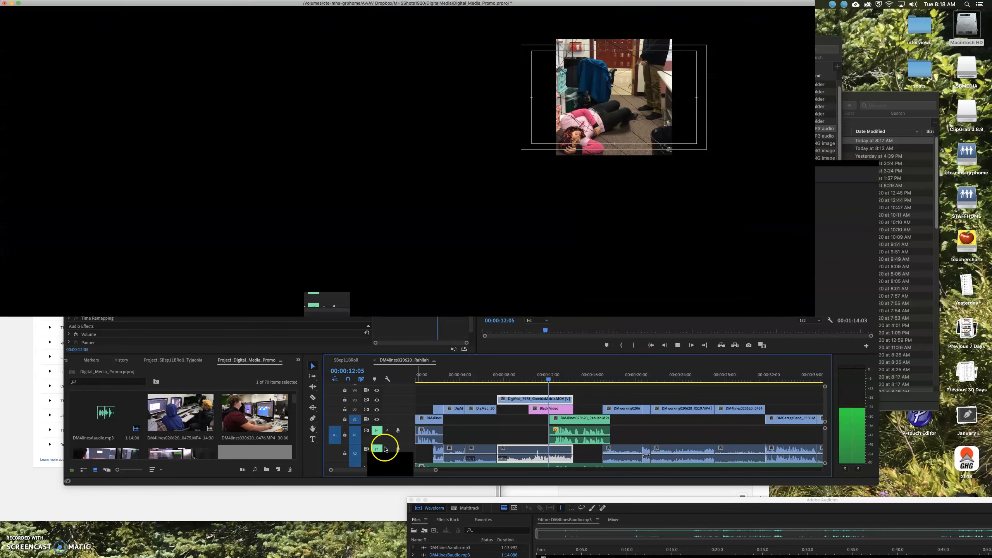
click(525, 376)
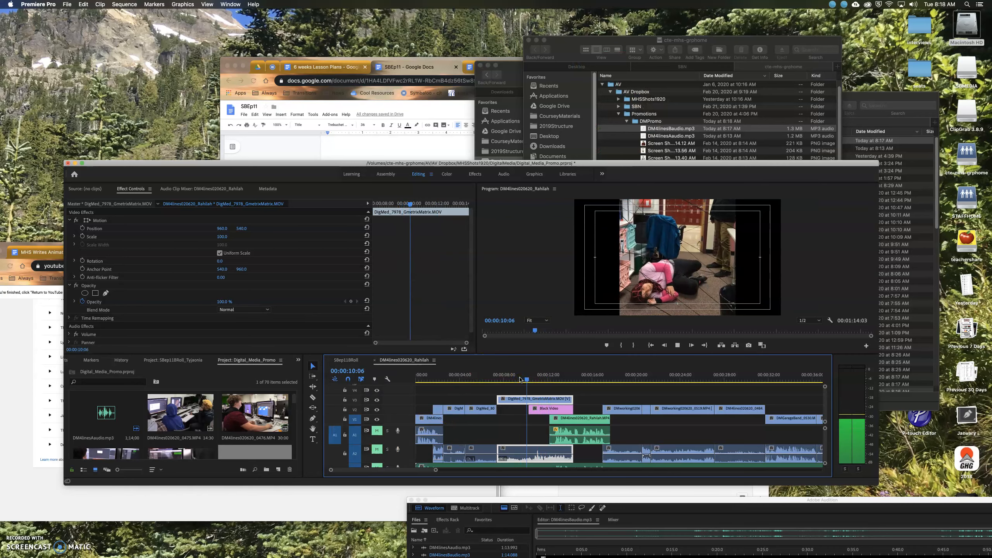
Step: Move and enlarge the program window, and make the timeline area taller to show all video and audio tracks
drag(613, 163, 606, 34)
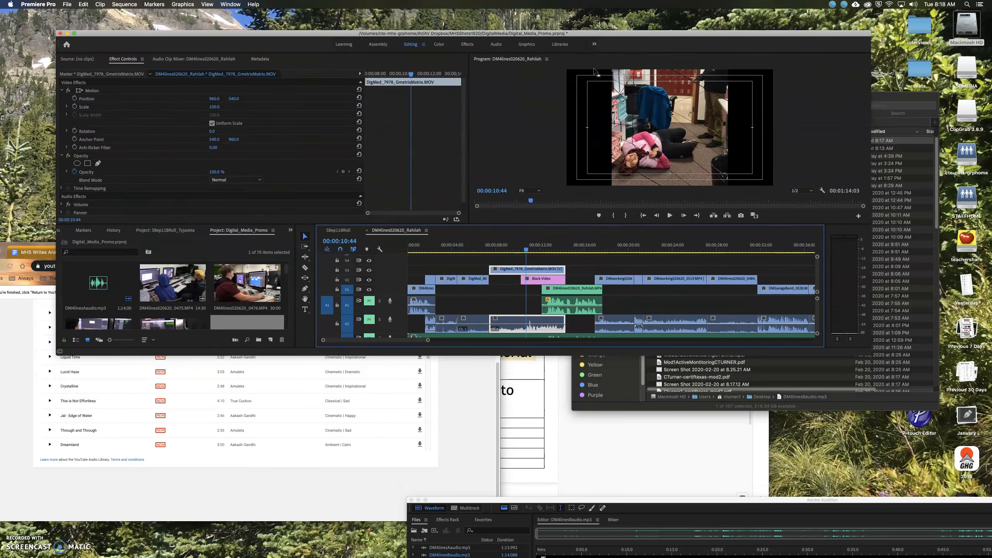
drag(861, 356, 855, 522)
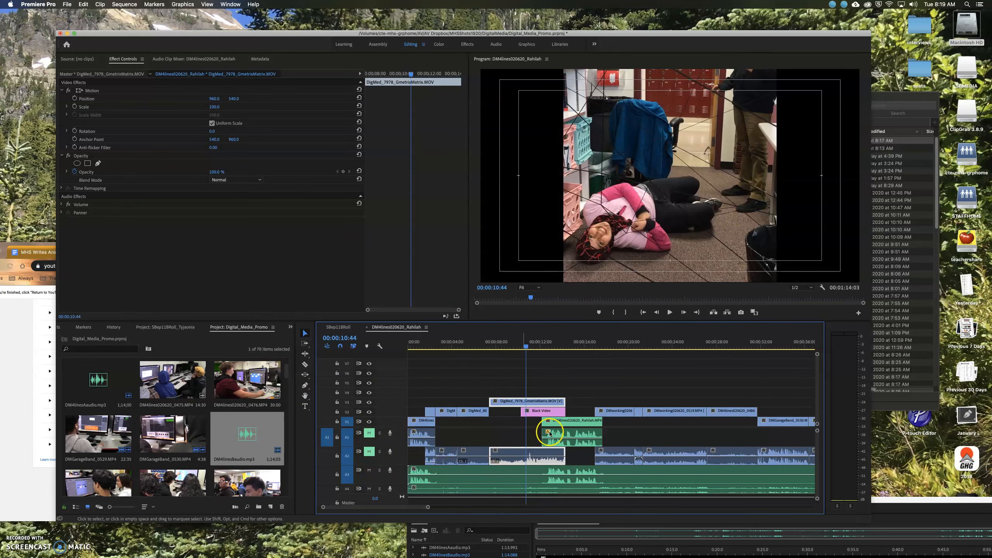
drag(596, 321, 603, 212)
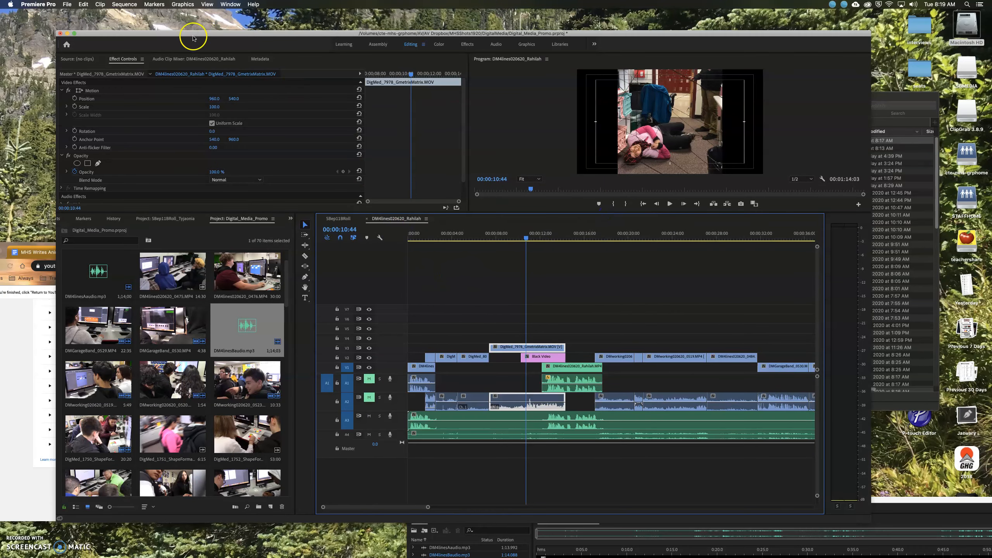
Step: Save the project, and return the playhead to the start with the whole sequence in view on the timeline
click(67, 4)
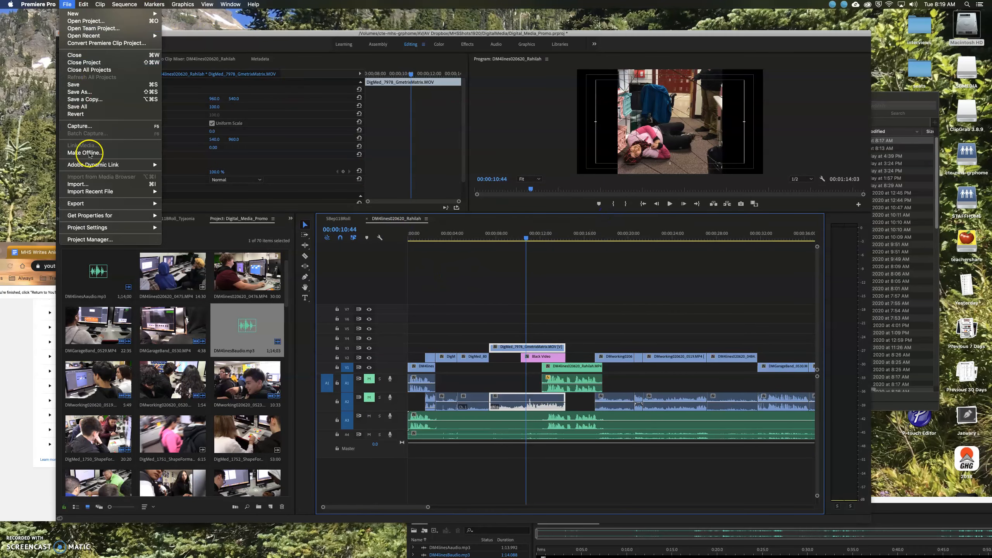
click(85, 89)
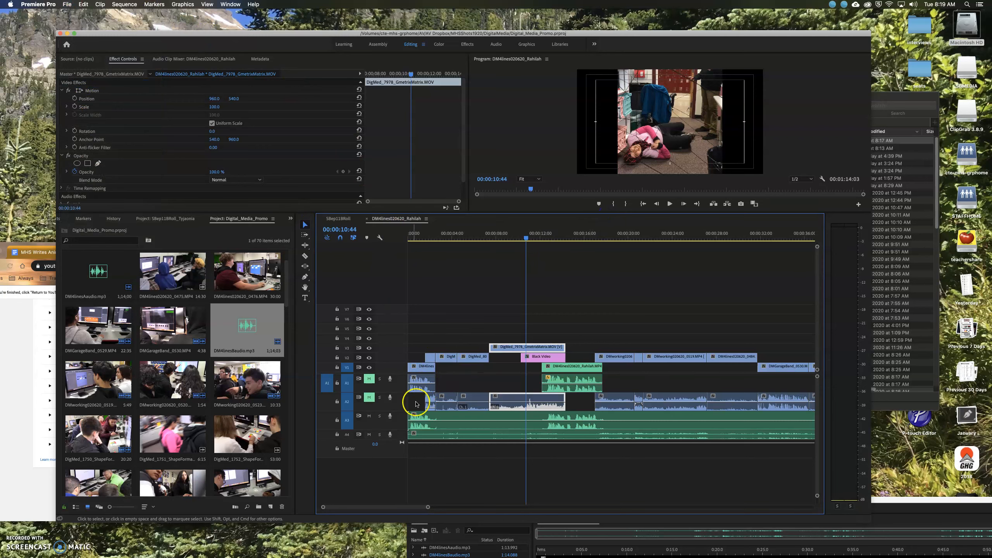
drag(527, 237, 352, 239)
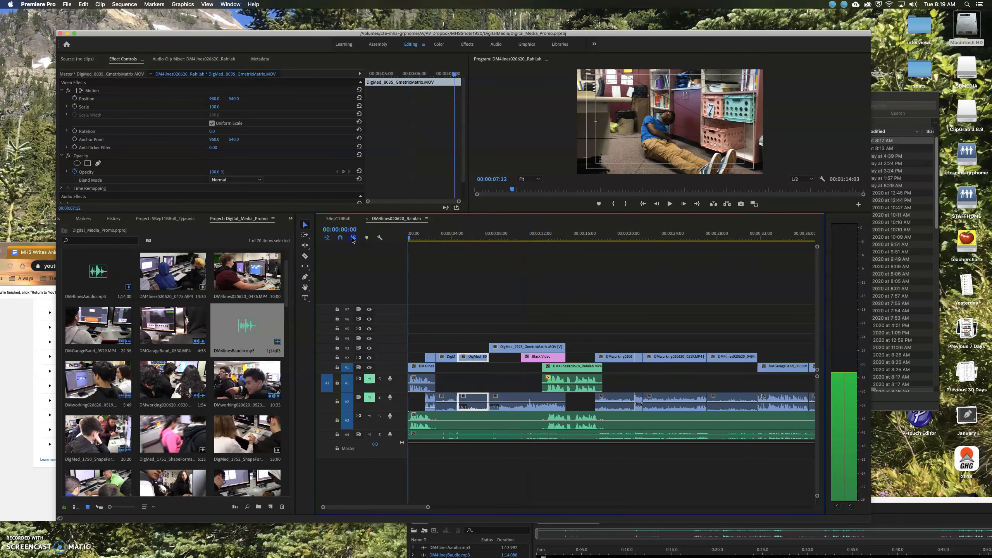
drag(427, 506, 552, 511)
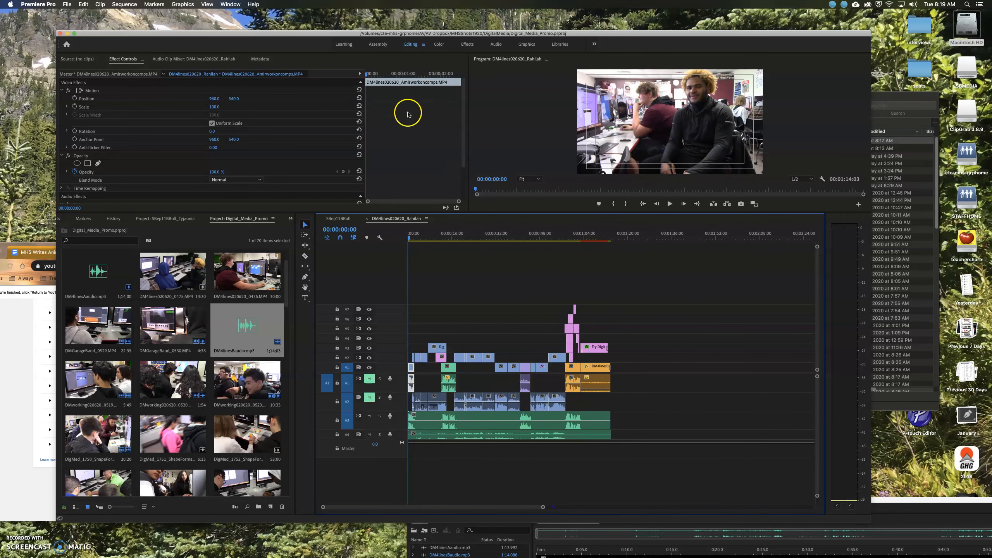
Step: Open the media export settings for the sequence and set the format to H.264 with the YouTube 1080p Full HD preset
click(70, 5)
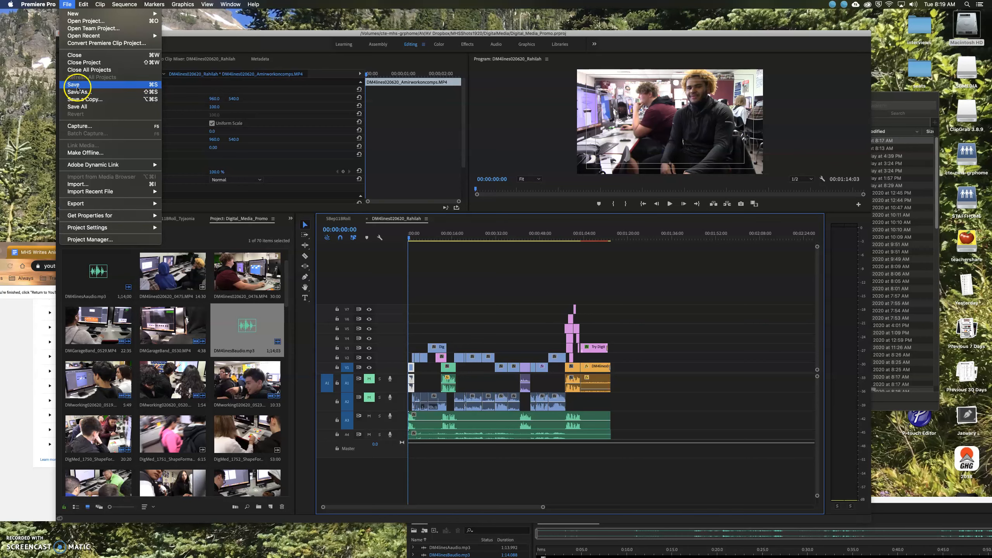
click(97, 208)
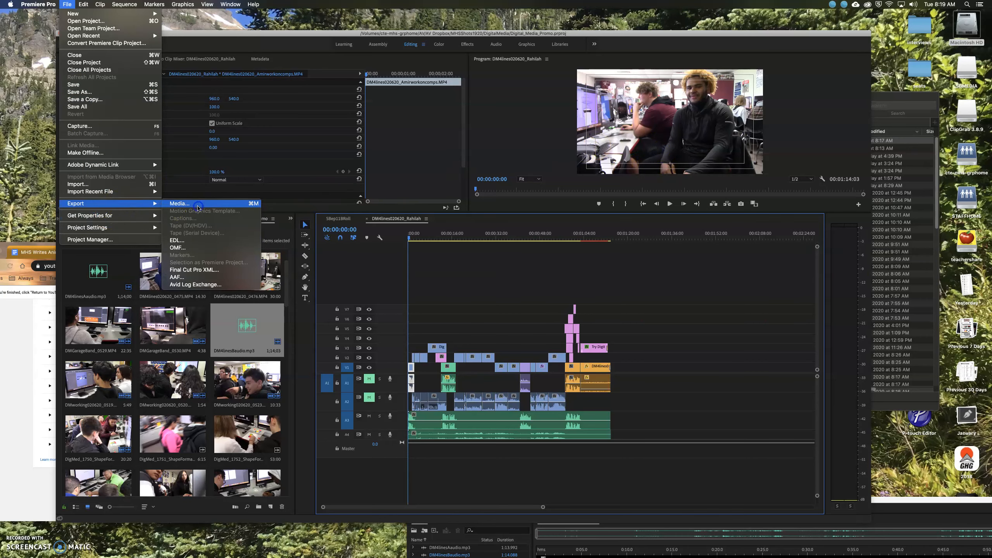
click(183, 203)
click(659, 250)
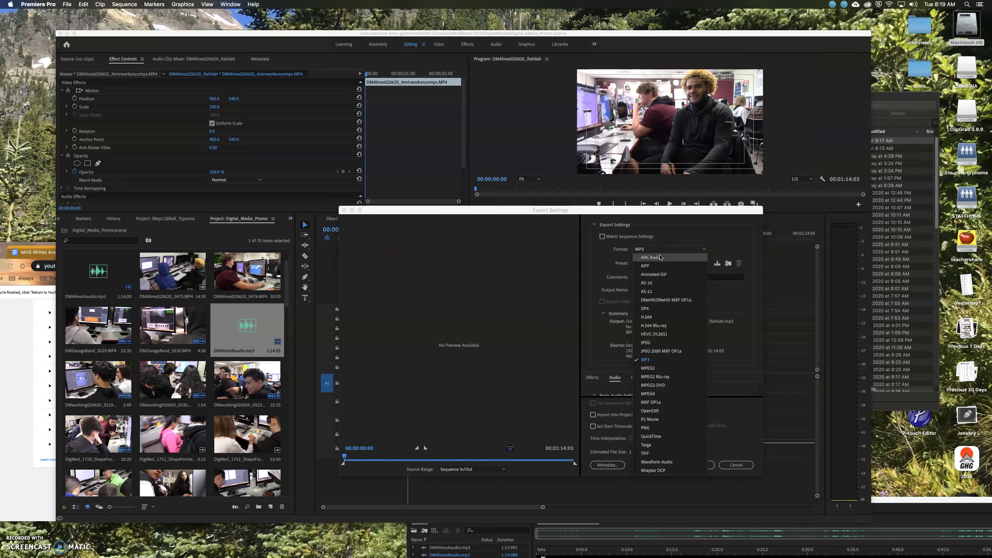
click(655, 317)
click(655, 264)
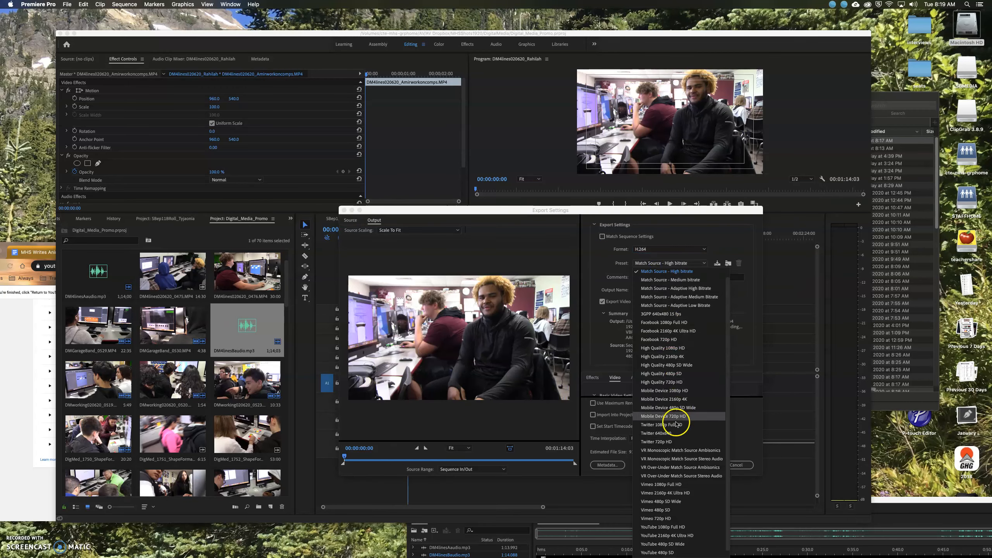
scroll(672, 473, down, 1)
click(682, 519)
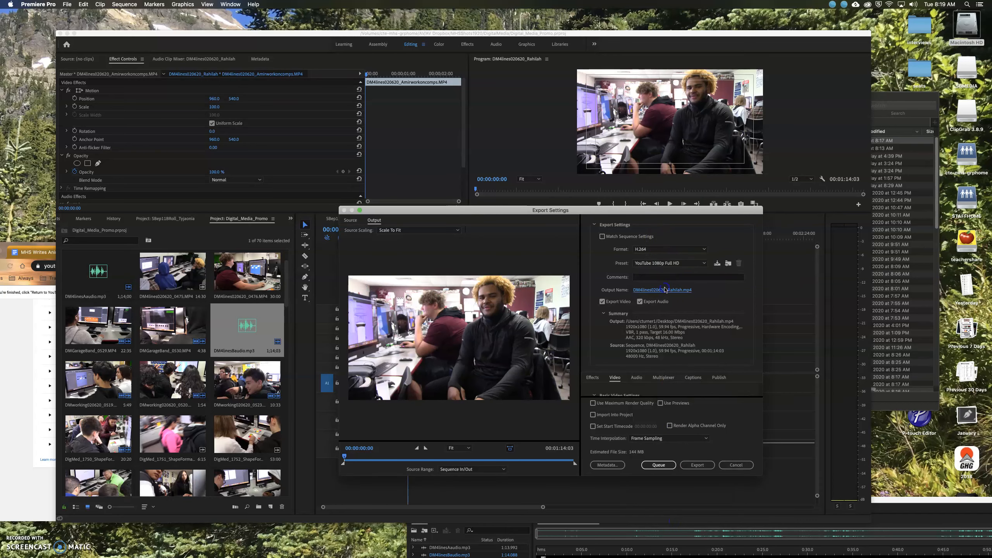
Step: Name the output file DM4linesGoodAudio on the Desktop and export the sequence
click(665, 289)
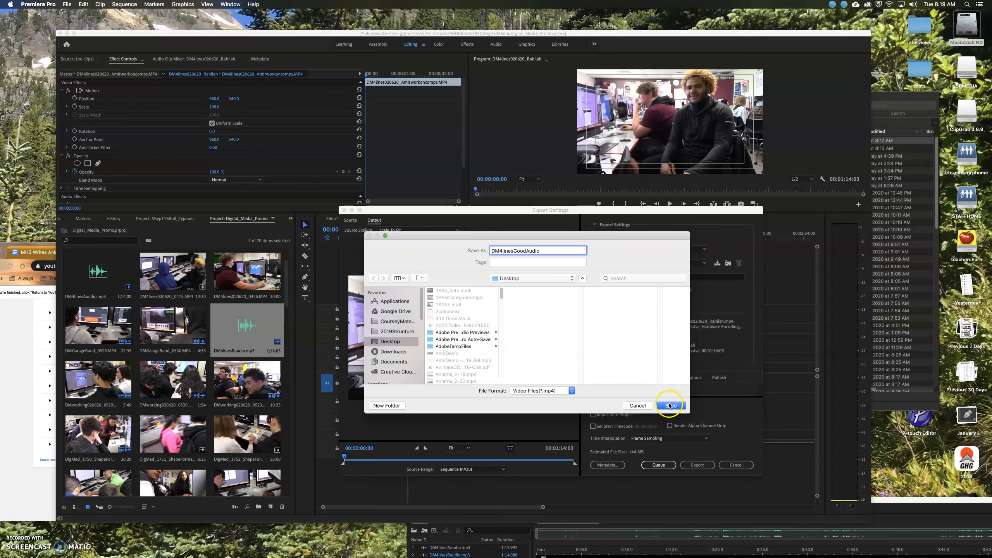
click(669, 406)
click(689, 465)
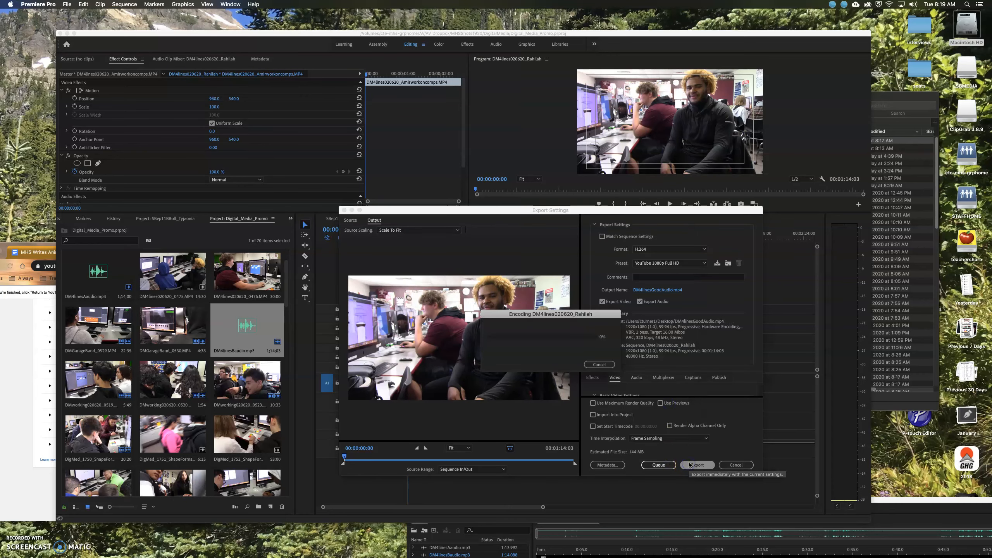